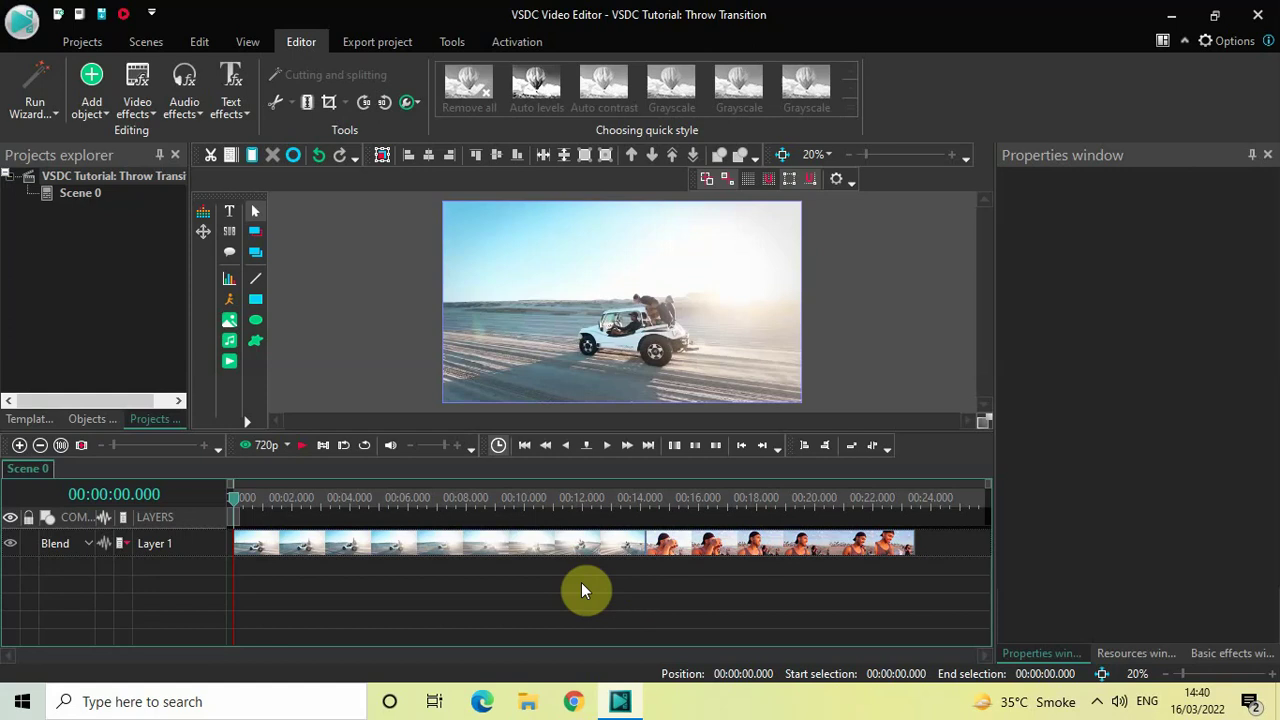
Preview the car clip and the beach clip at different points on the timeline, then select the beach clip
{"action": "left_click", "coordinate": [485, 503]}
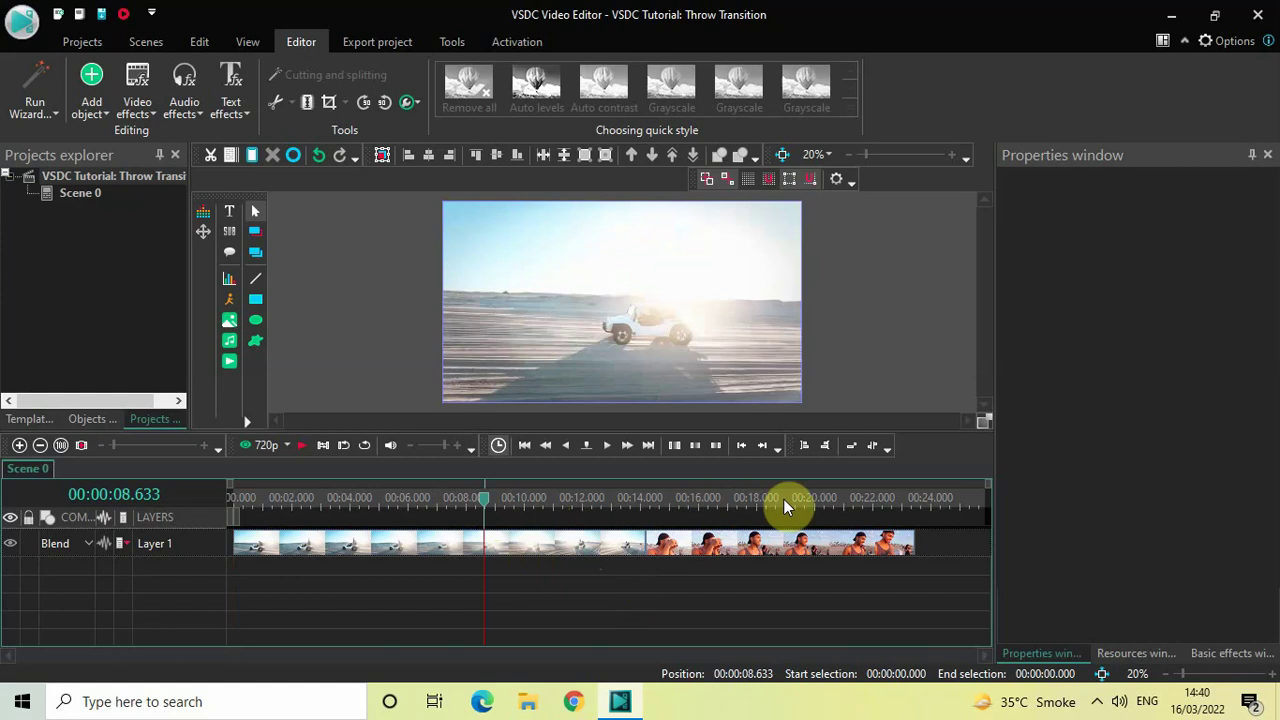
{"action": "left_click", "coordinate": [809, 500]}
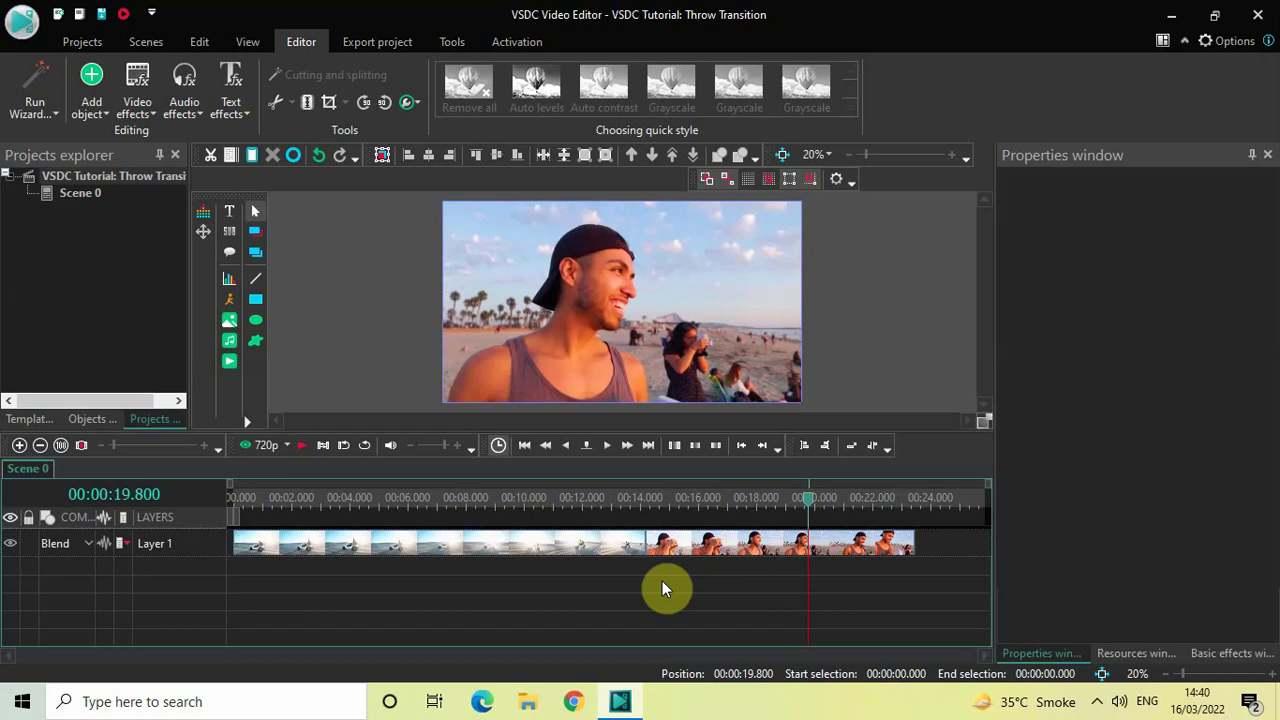
{"action": "left_click", "coordinate": [706, 543]}
{"action": "left_click_drag", "start_coordinate": [730, 545], "coordinate": [677, 551]}
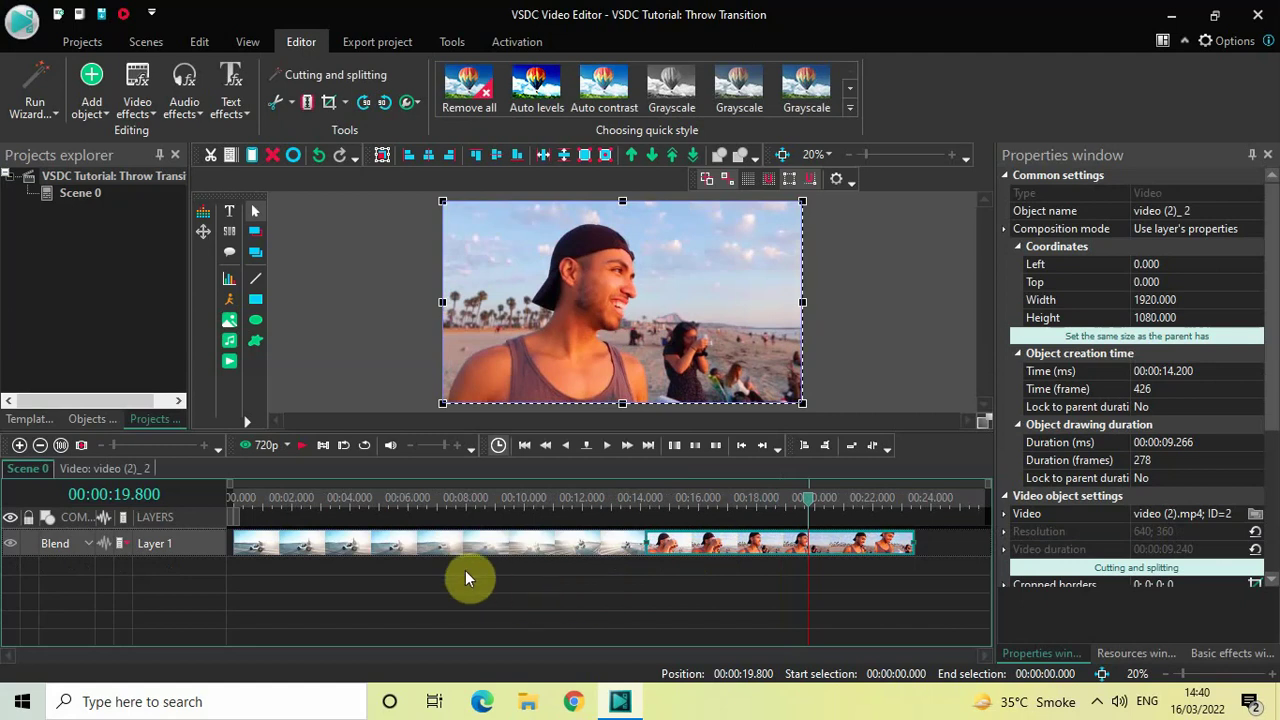
Open the car clip's own timeline and add a Skew effect spanning the whole parent duration on a new layer
{"action": "double_click", "coordinate": [450, 545]}
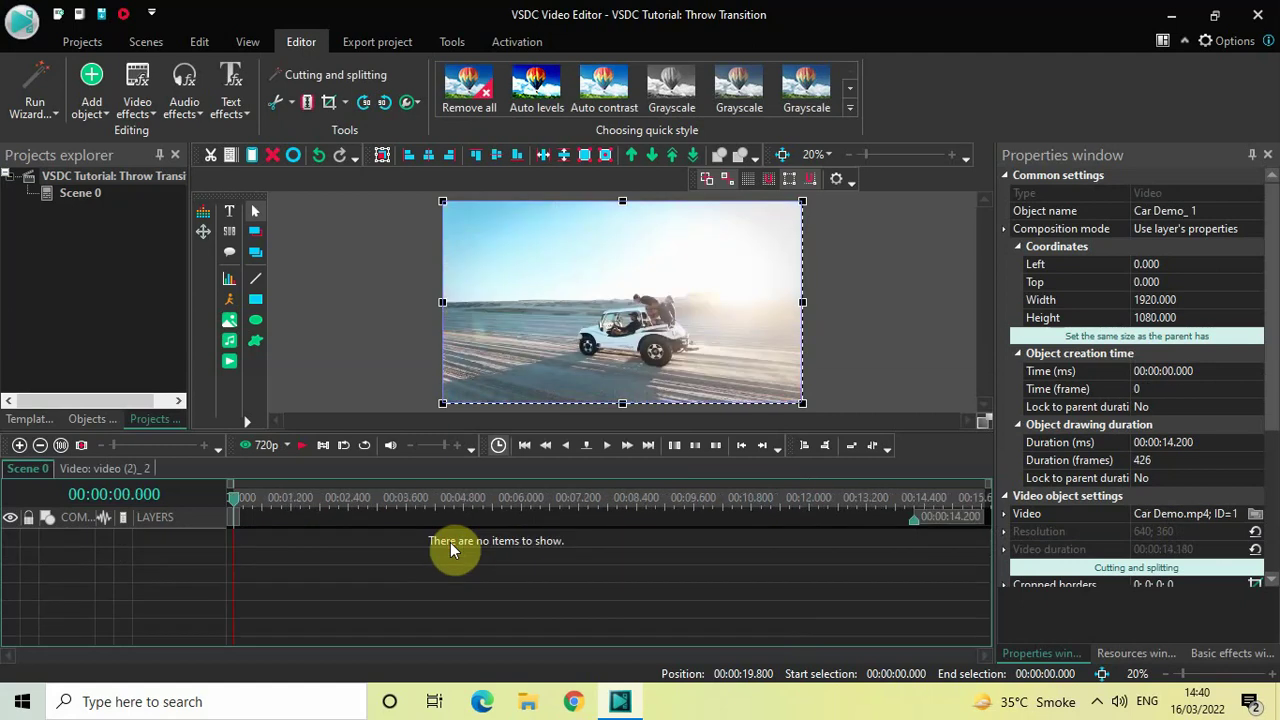
{"action": "left_click", "coordinate": [130, 106]}
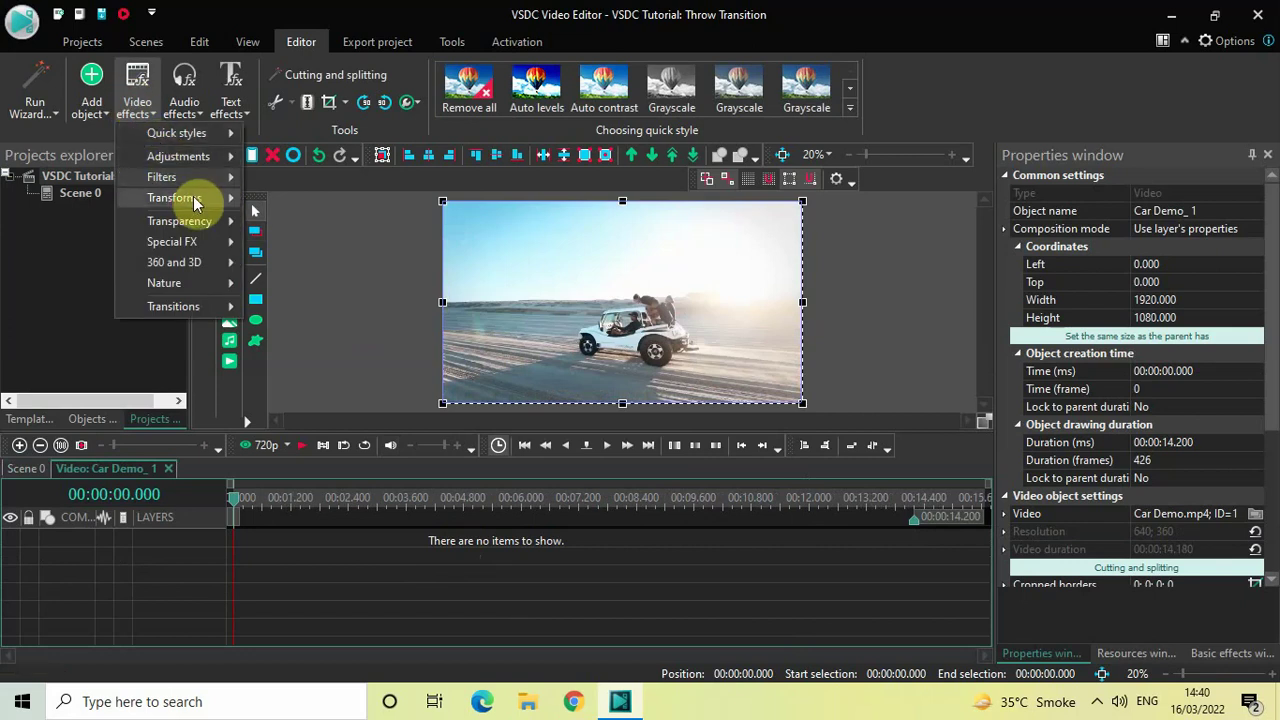
{"action": "mouse_move", "coordinate": [195, 199]}
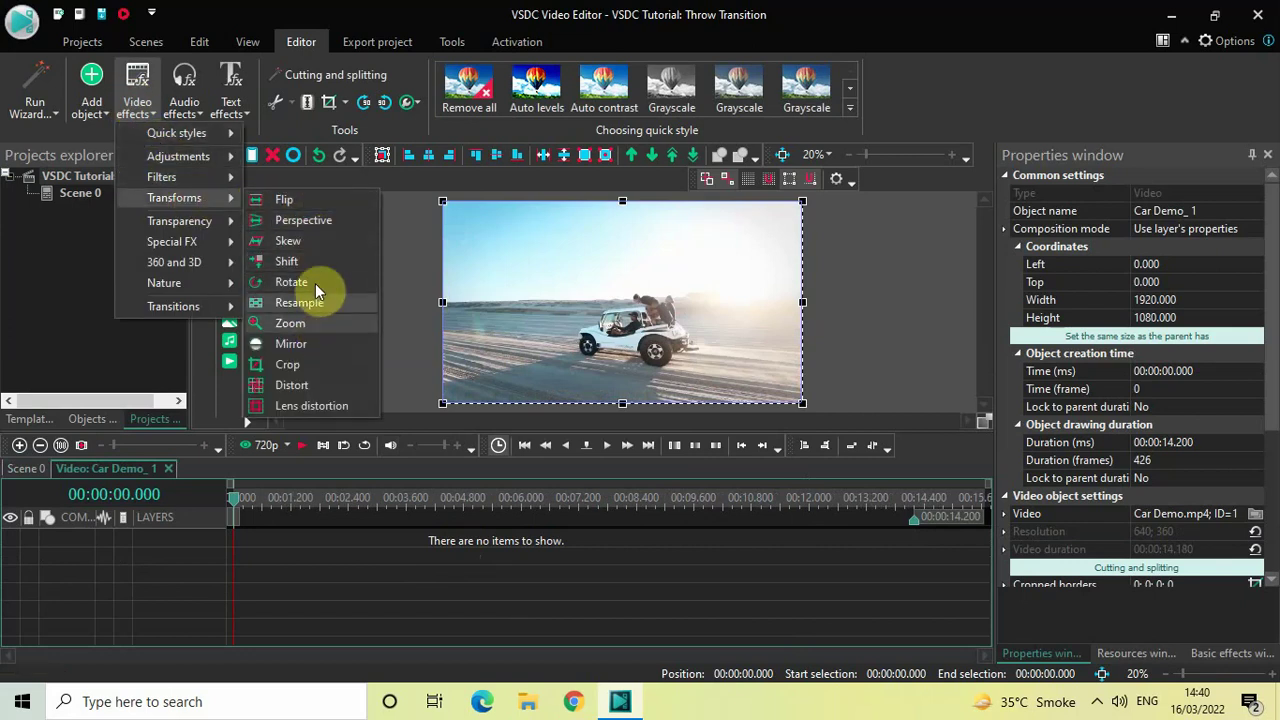
{"action": "key", "text": "Escape"}
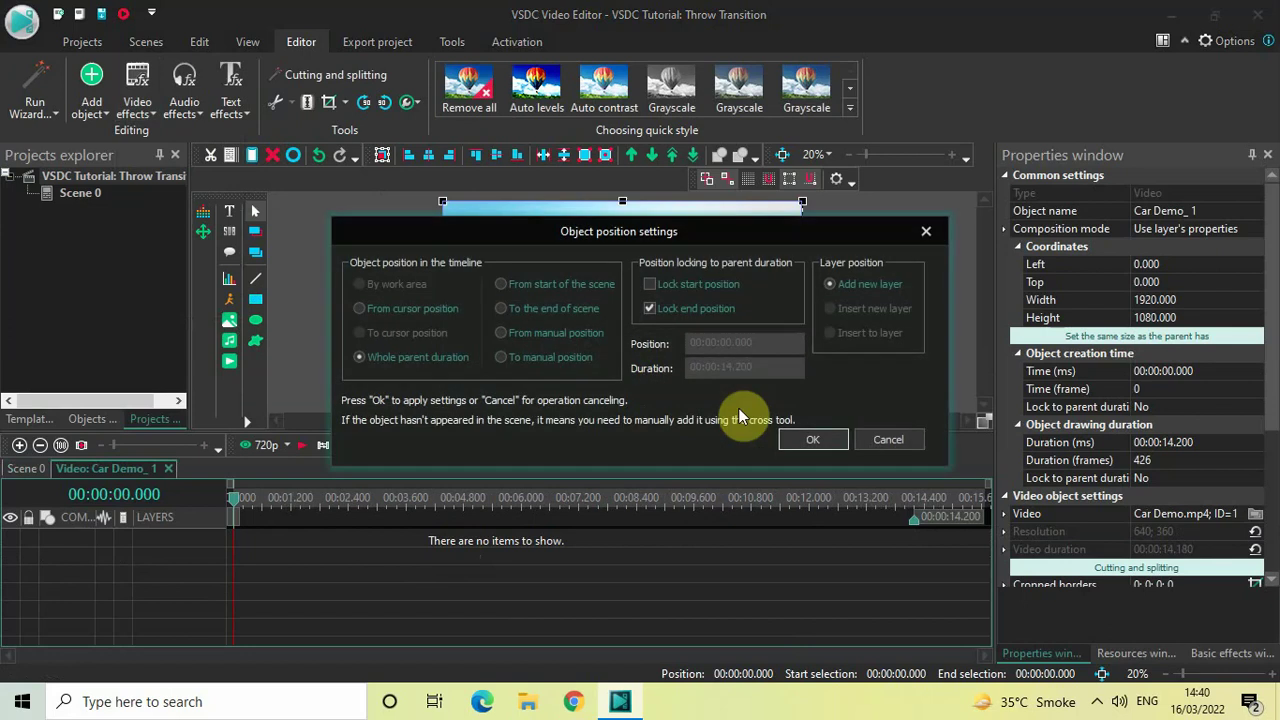
{"action": "left_click", "coordinate": [814, 441]}
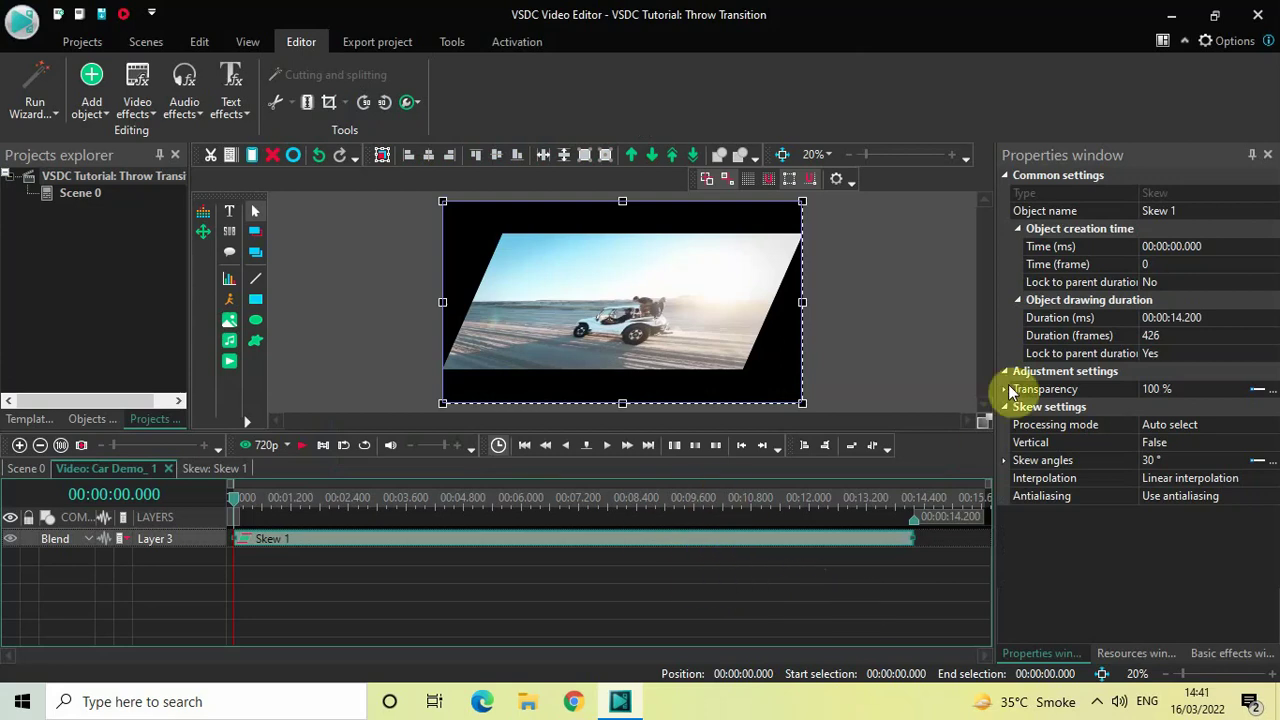
Set the Skew effect's duration to 00:00:00.500 and move it to the end of the car clip, starting at 00:00:13.700
{"action": "left_click", "coordinate": [1079, 320]}
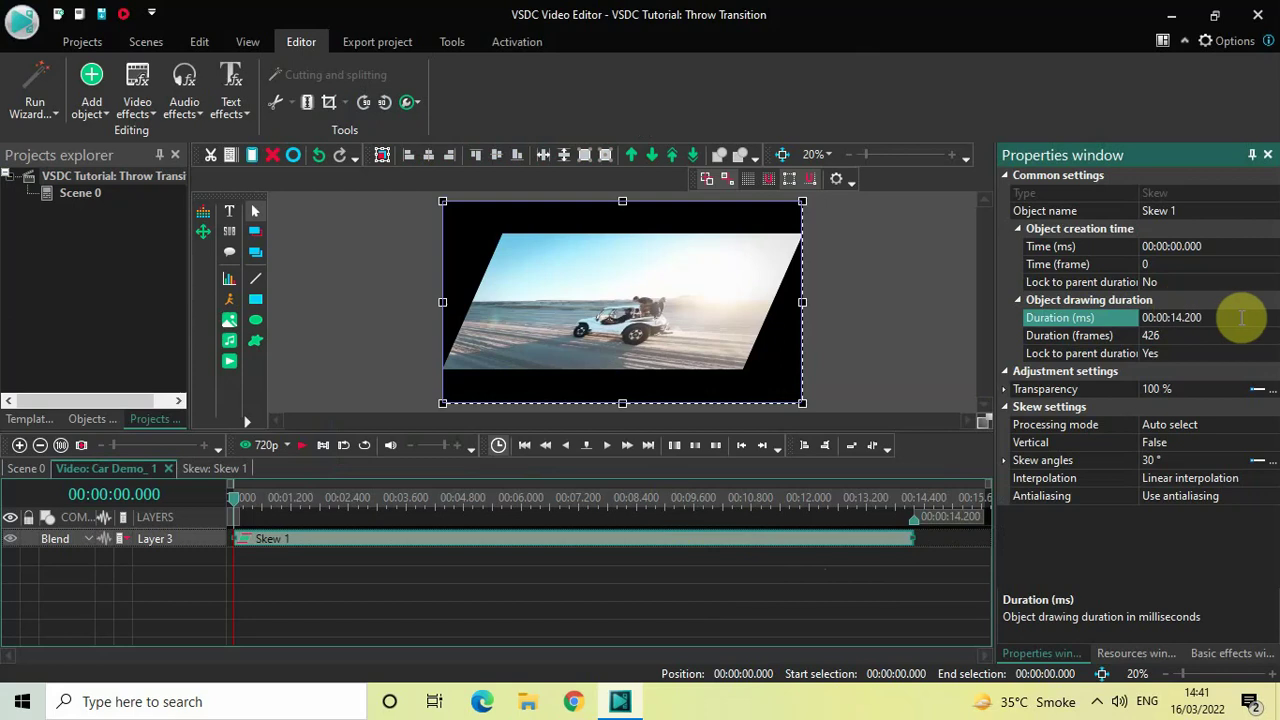
{"action": "key", "text": "BackSpace"}
{"action": "key", "text": "BackSpace"}
{"action": "key", "text": "BackSpace"}
{"action": "key", "text": "BackSpace"}
{"action": "key", "text": "BackSpace"}
{"action": "key", "text": "BackSpace"}
{"action": "type", "text": "0500"}
{"action": "key", "text": "Return"}
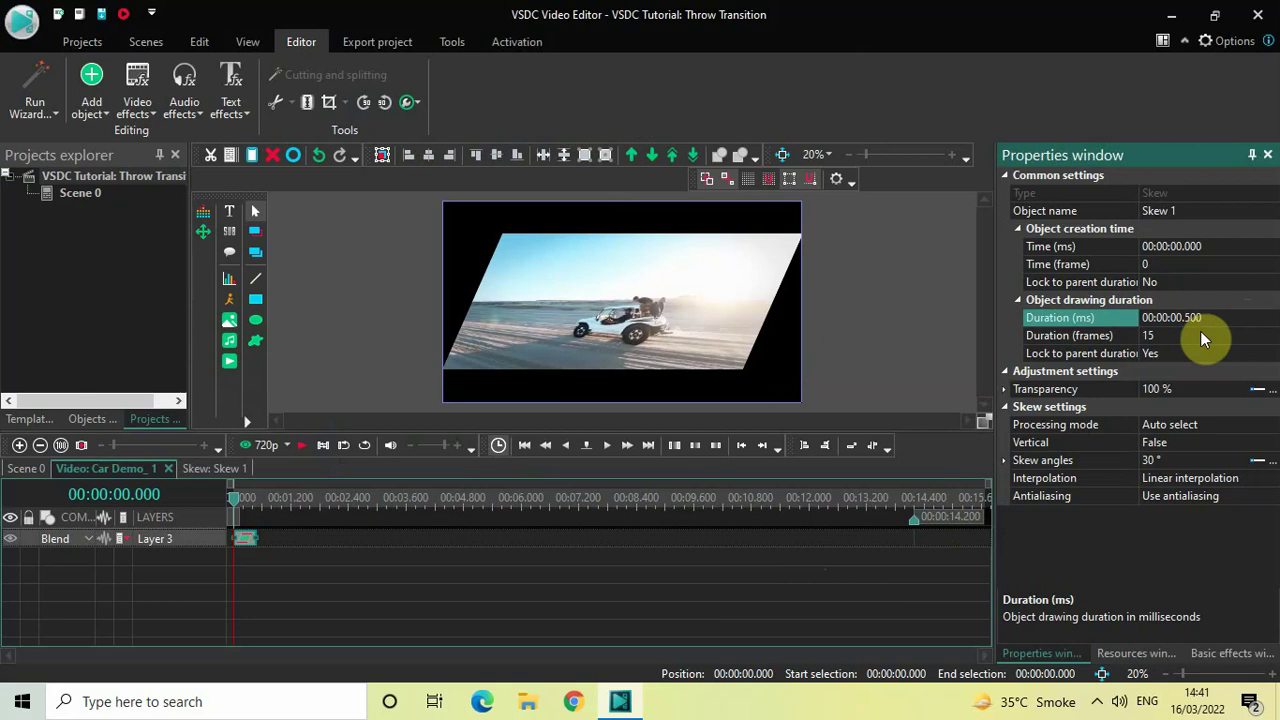
{"action": "left_click", "coordinate": [245, 549]}
{"action": "left_click_drag", "start_coordinate": [257, 549], "coordinate": [898, 506]}
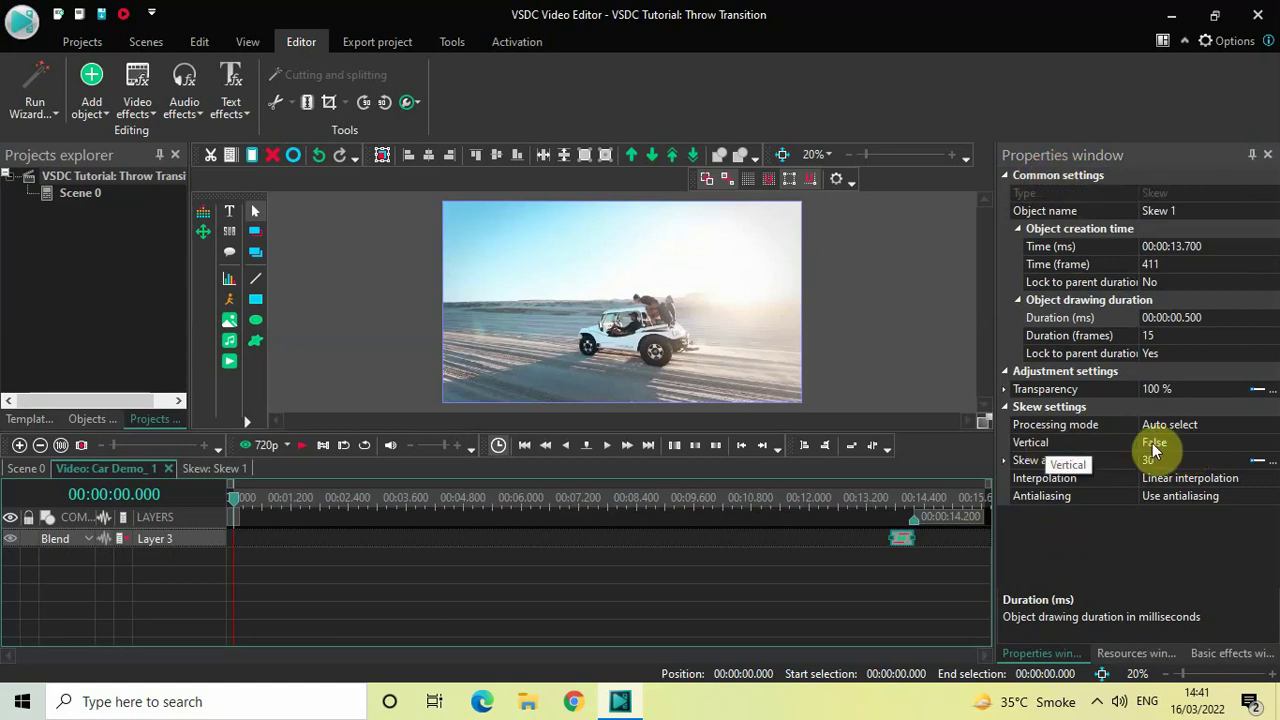
Set the Skew effect's skew angles to 0;90 and deselect the effect
{"action": "left_click", "coordinate": [1066, 440]}
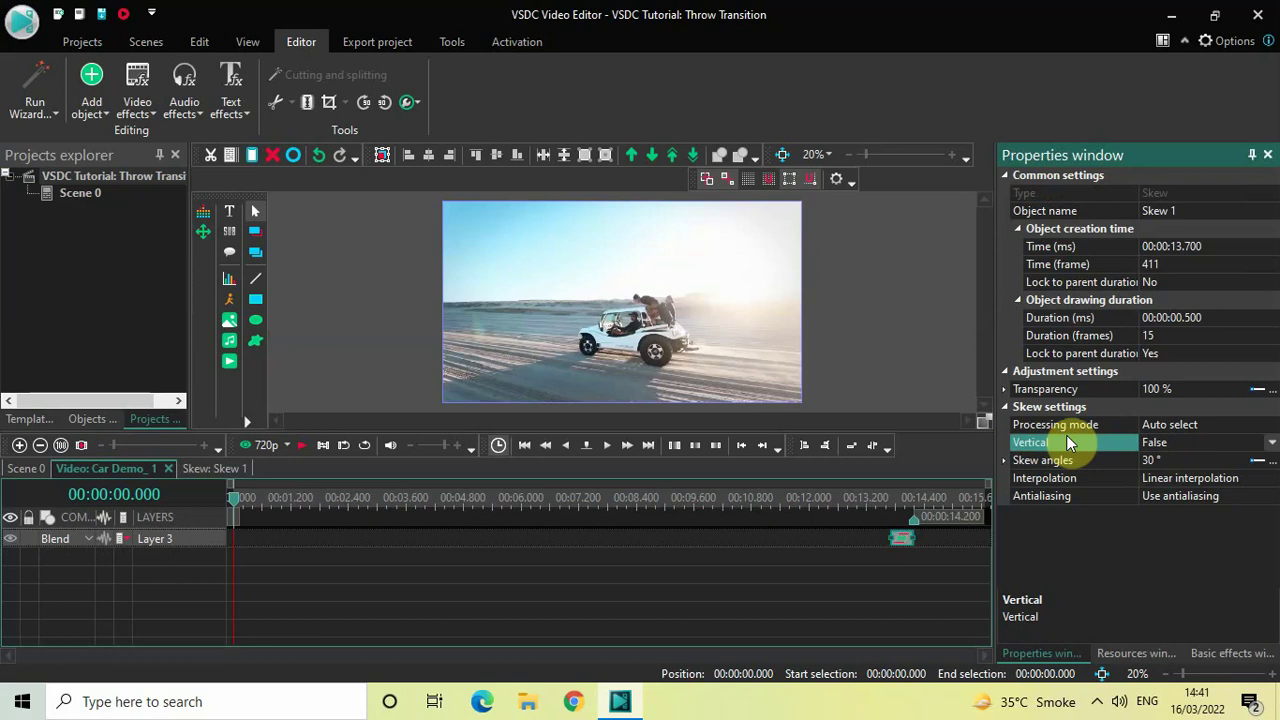
{"action": "left_click", "coordinate": [1073, 461]}
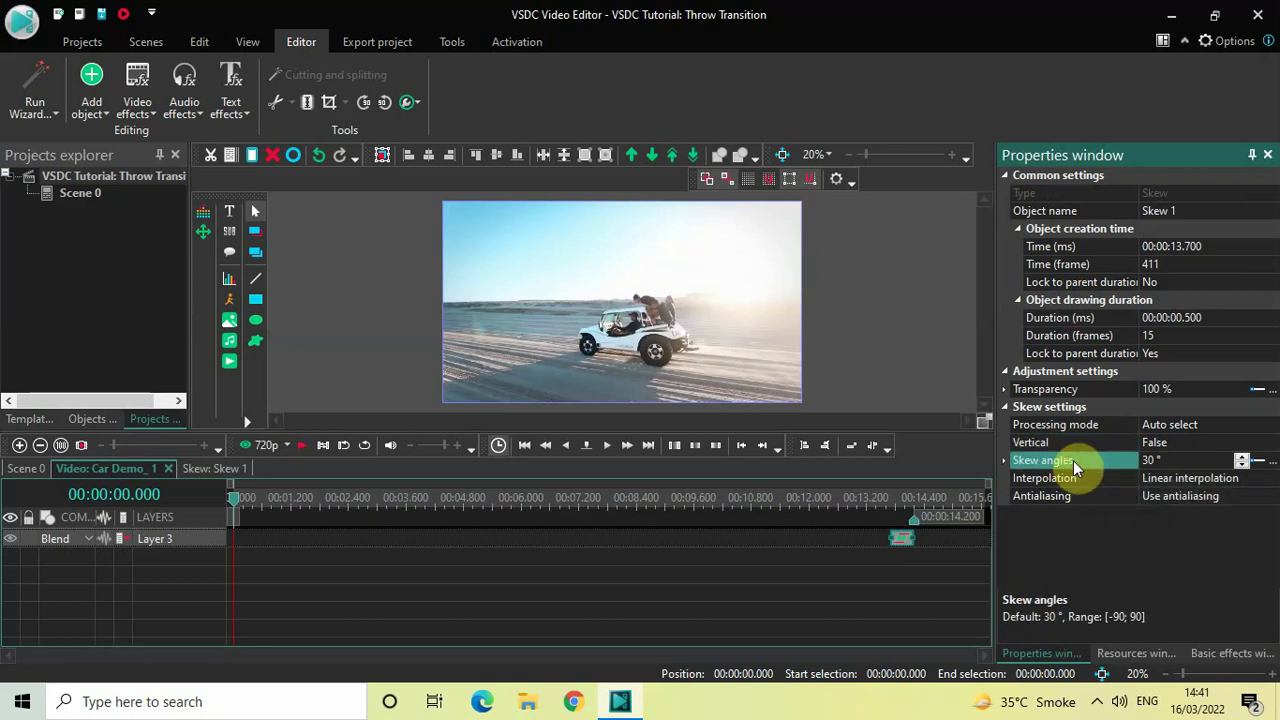
{"action": "left_click", "coordinate": [1173, 461]}
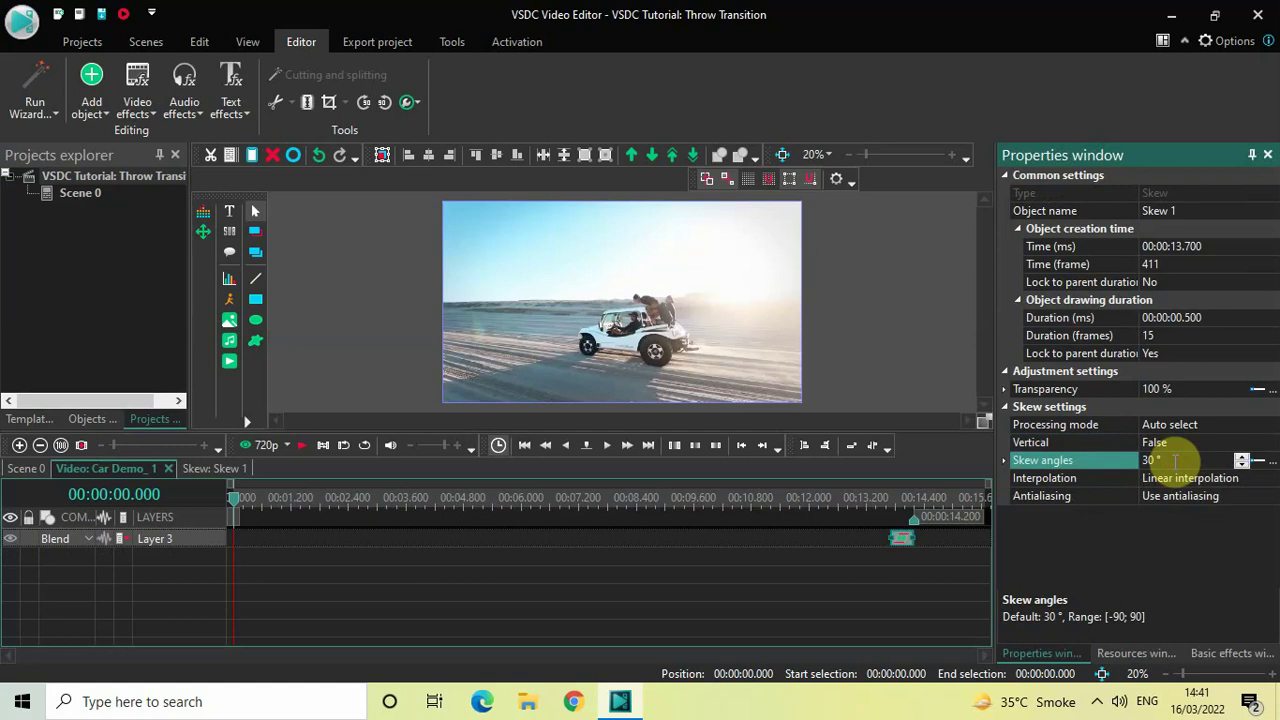
{"action": "double_click", "coordinate": [1175, 461]}
{"action": "key", "text": "BackSpace"}
{"action": "type", "text": "0"}
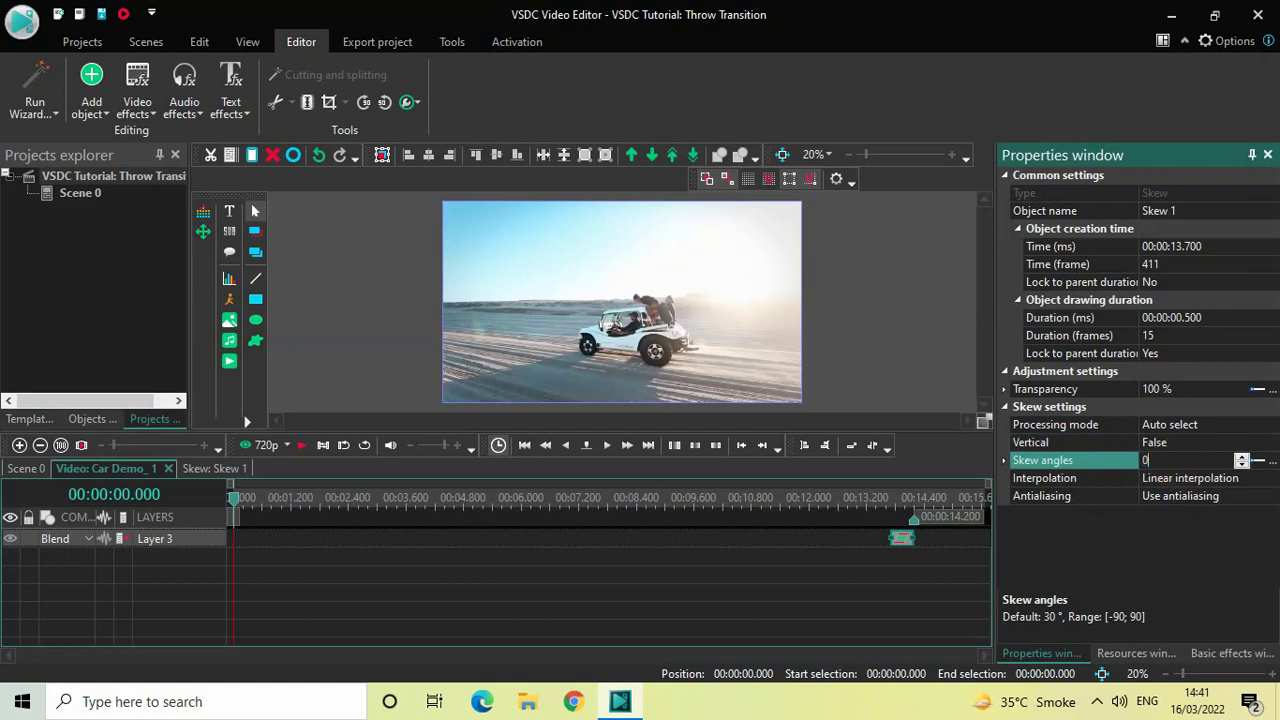
{"action": "type", "text": ";90"}
{"action": "key", "text": "Return"}
{"action": "left_click", "coordinate": [741, 567]}
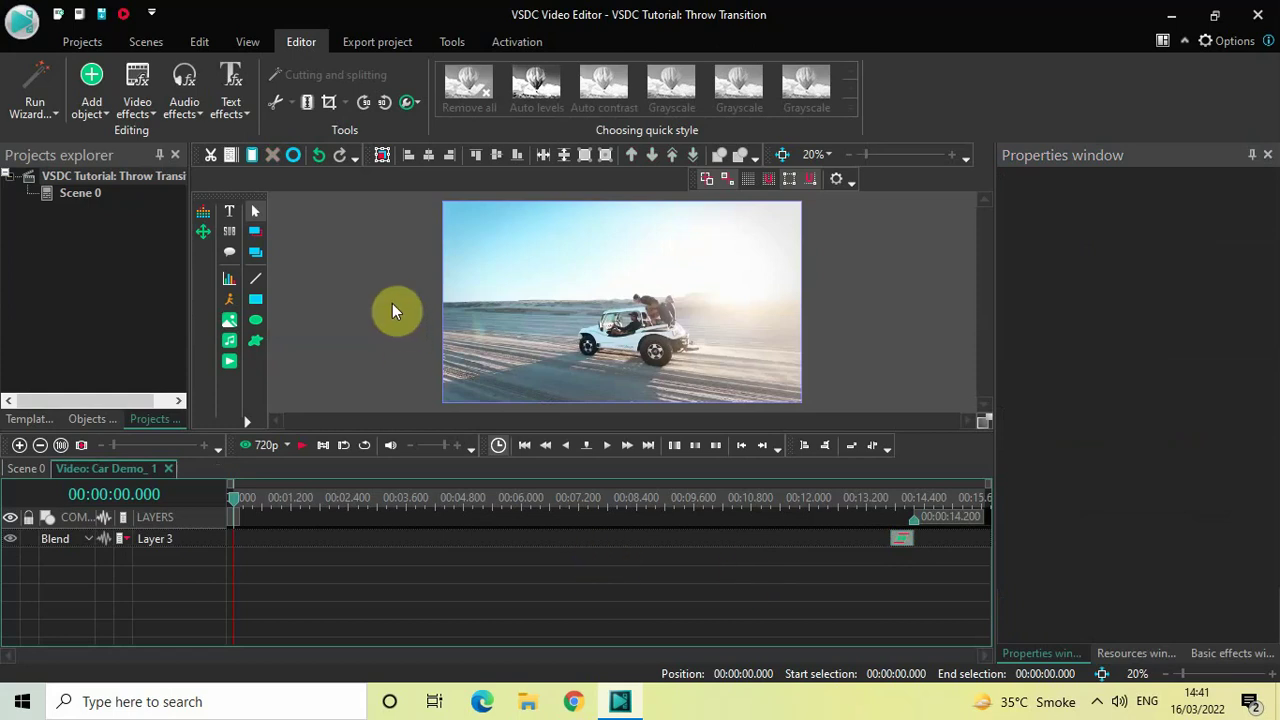
Add a Zoom effect to the car clip with whole parent duration on a new layer
{"action": "left_click", "coordinate": [137, 113]}
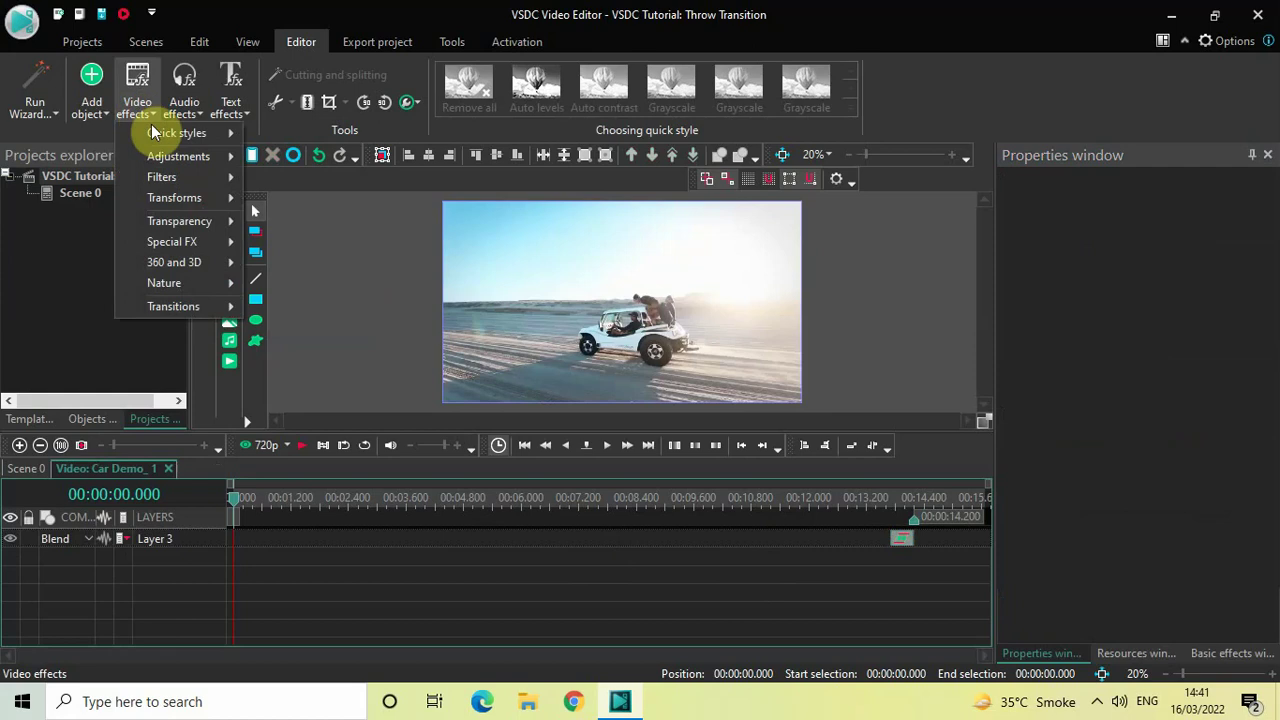
{"action": "mouse_move", "coordinate": [212, 197]}
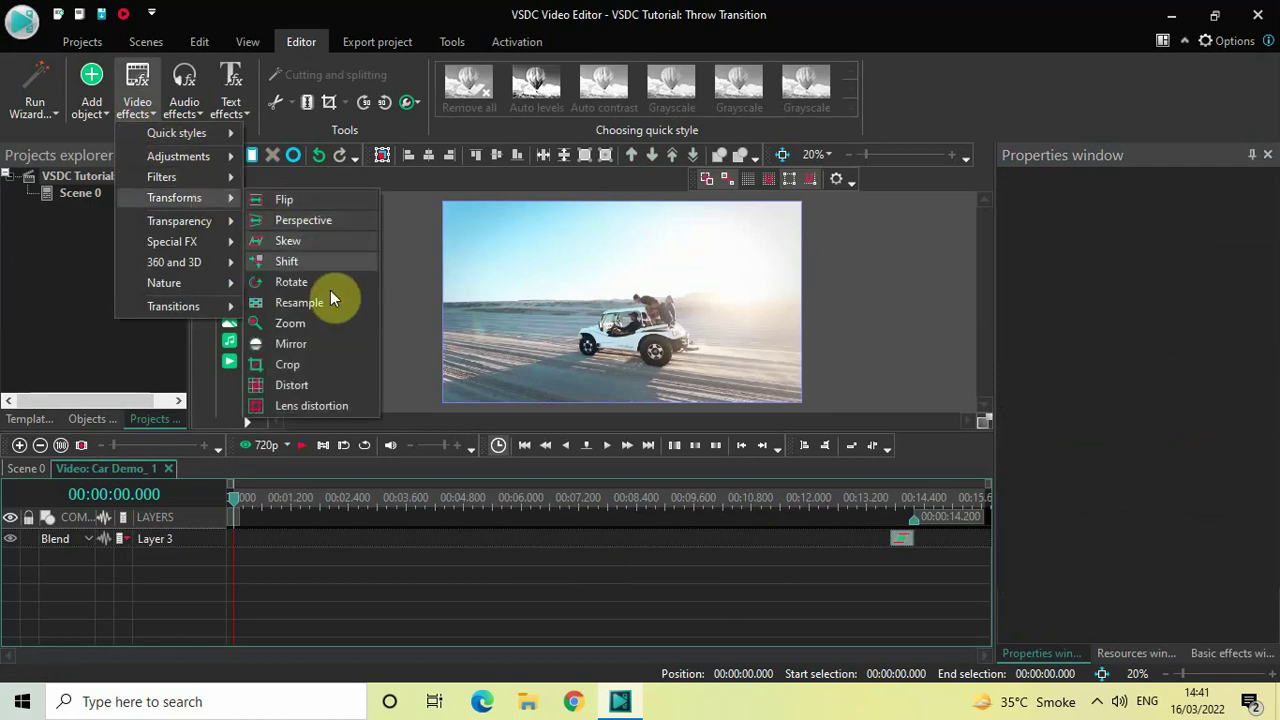
{"action": "left_click", "coordinate": [516, 427]}
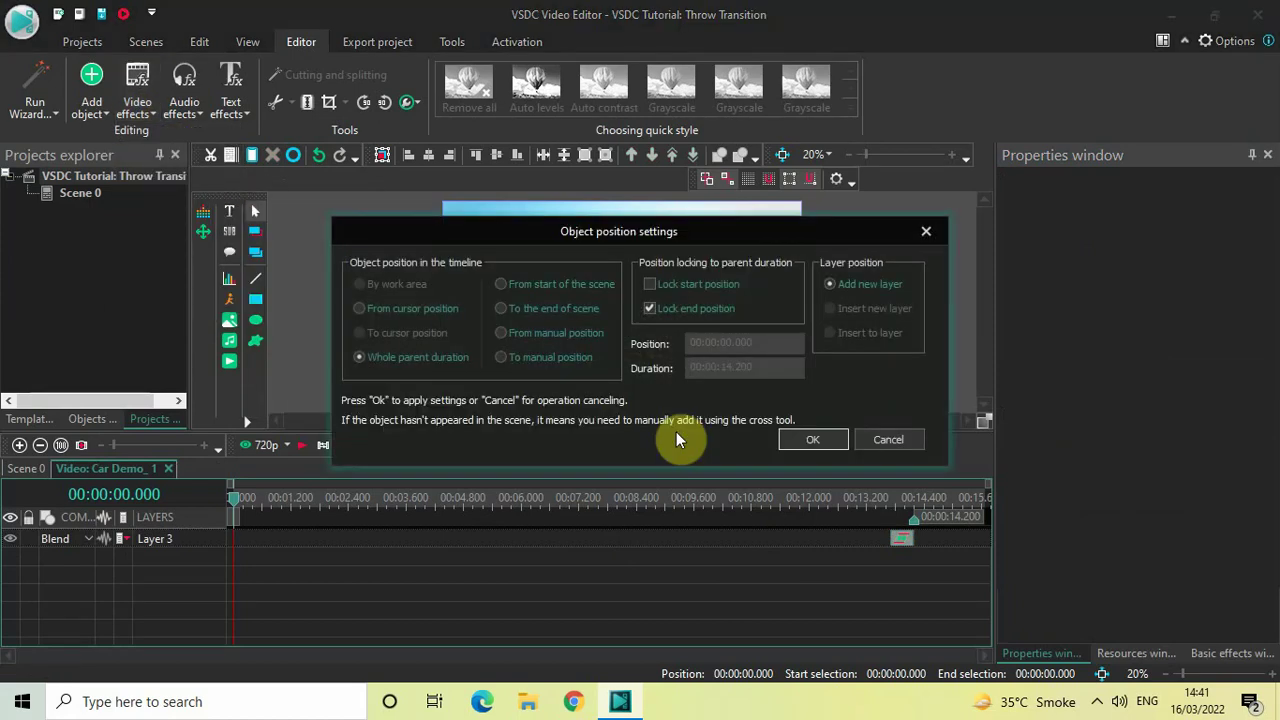
{"action": "left_click", "coordinate": [812, 440]}
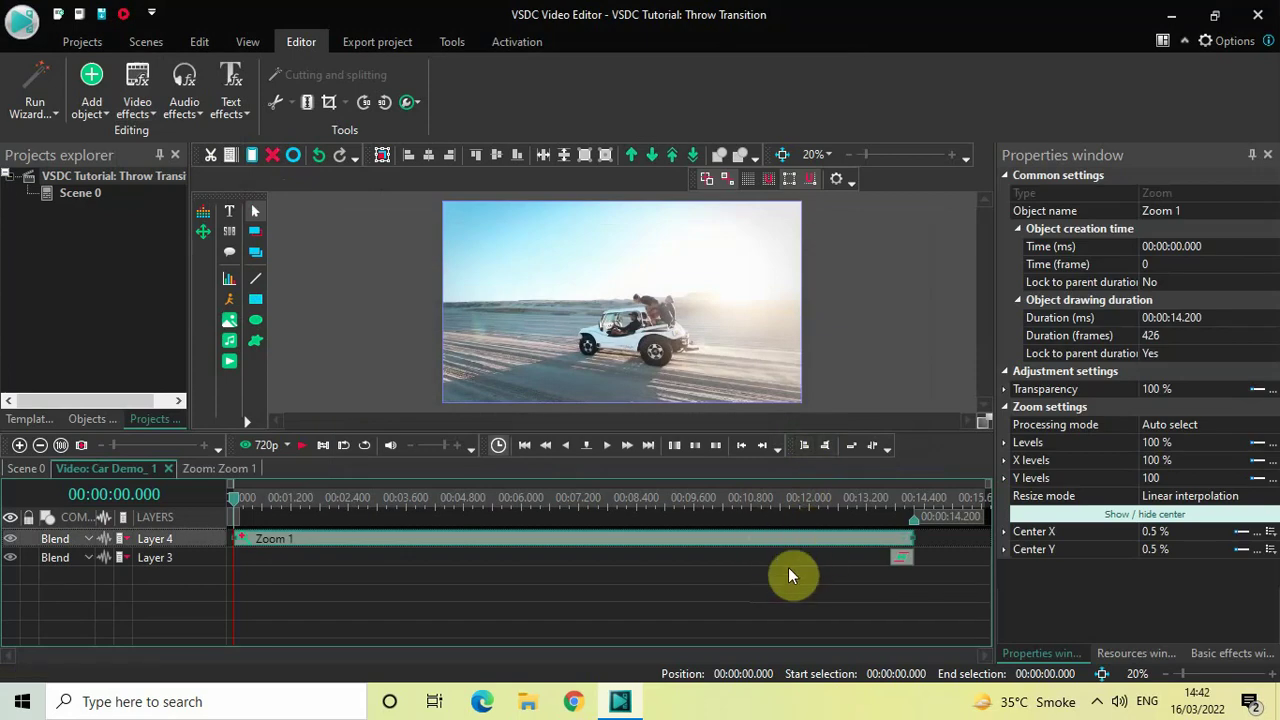
Set the Zoom effect's duration to 00:00:00.500 and move it to 00:00:13.700, directly above the Skew effect
{"action": "left_click", "coordinate": [1057, 320]}
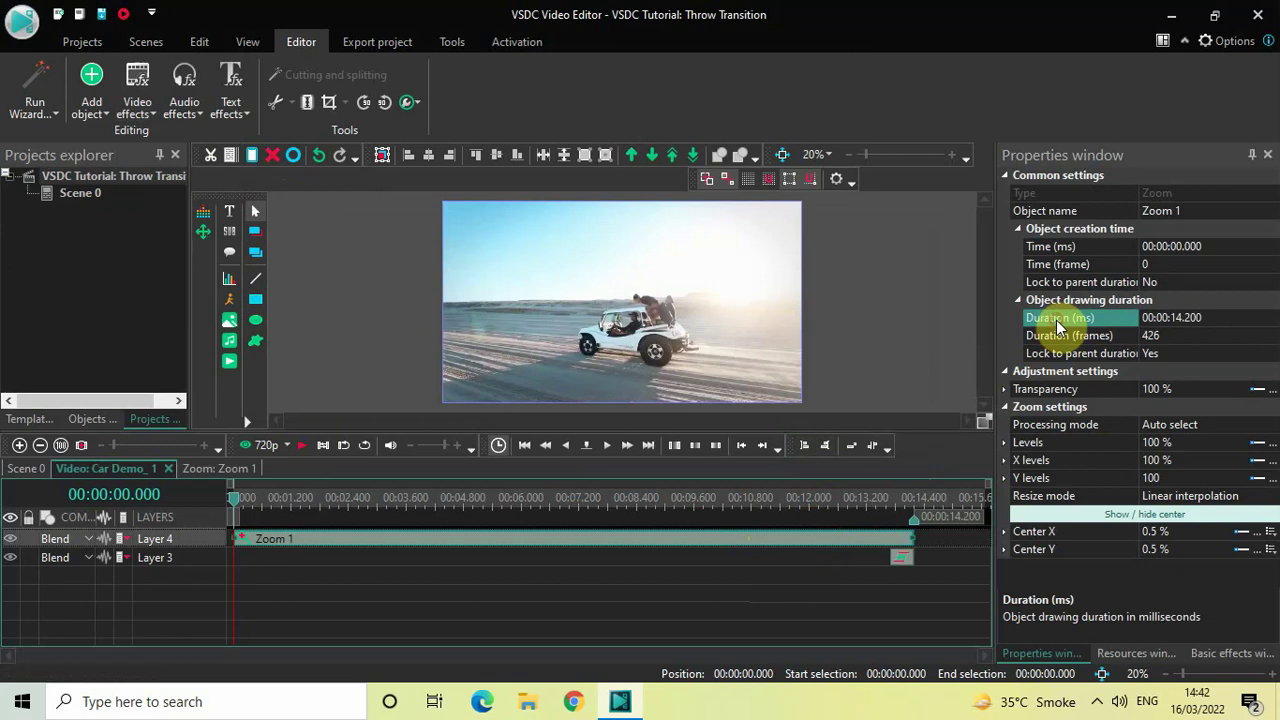
{"action": "left_click", "coordinate": [1234, 317]}
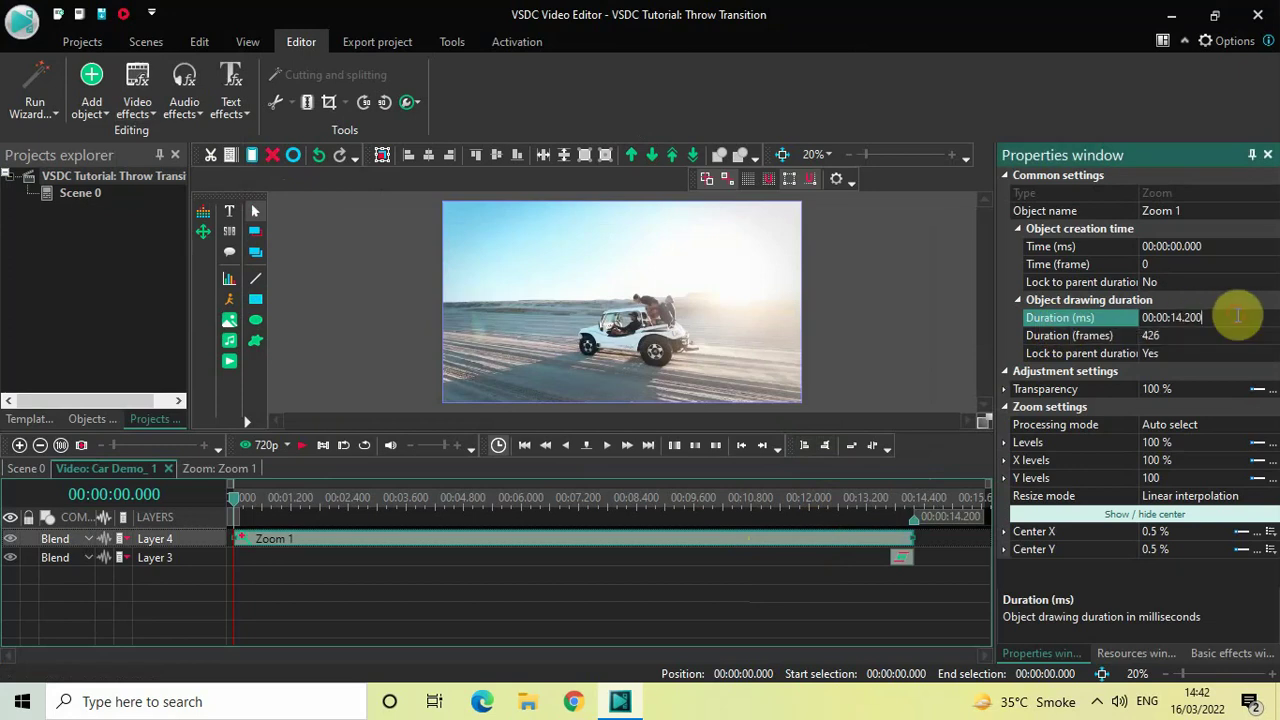
{"action": "key", "text": "BackSpace"}
{"action": "key", "text": "BackSpace"}
{"action": "key", "text": "BackSpace"}
{"action": "key", "text": "BackSpace"}
{"action": "key", "text": "BackSpace"}
{"action": "key", "text": "BackSpace"}
{"action": "type", "text": "00500"}
{"action": "key", "text": "Return"}
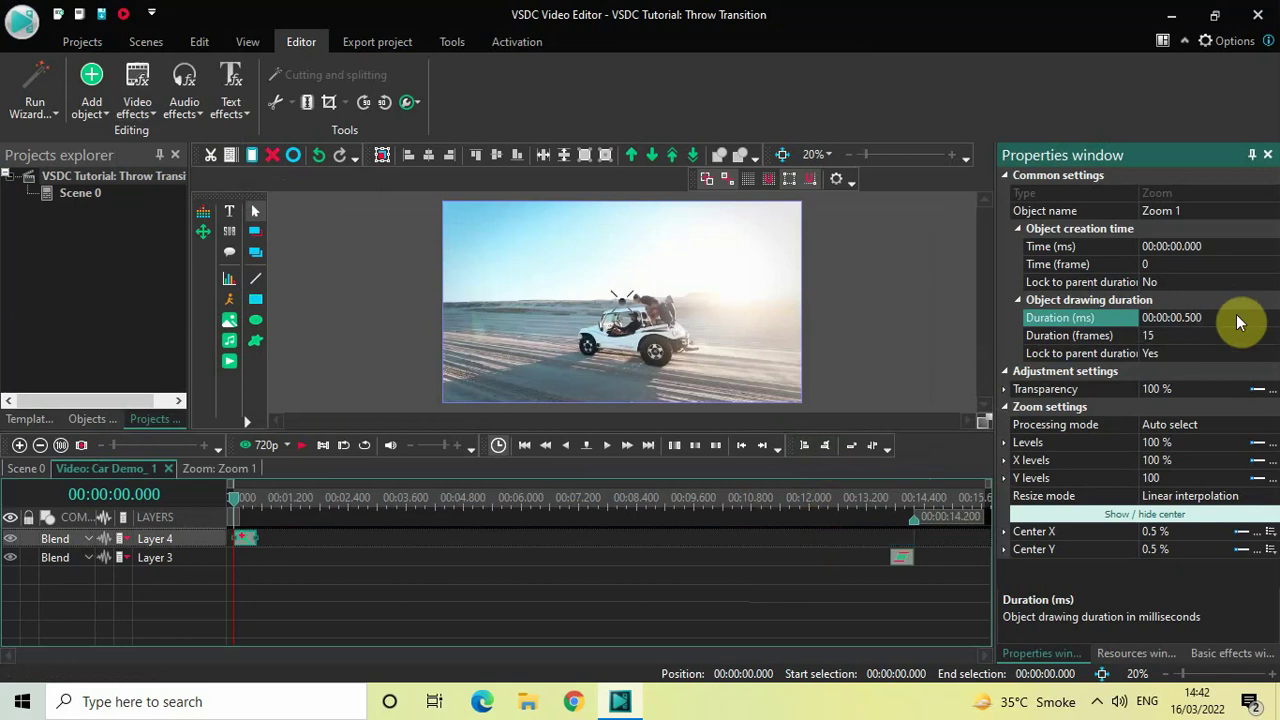
{"action": "left_click", "coordinate": [248, 545]}
{"action": "left_click_drag", "start_coordinate": [248, 545], "coordinate": [902, 519]}
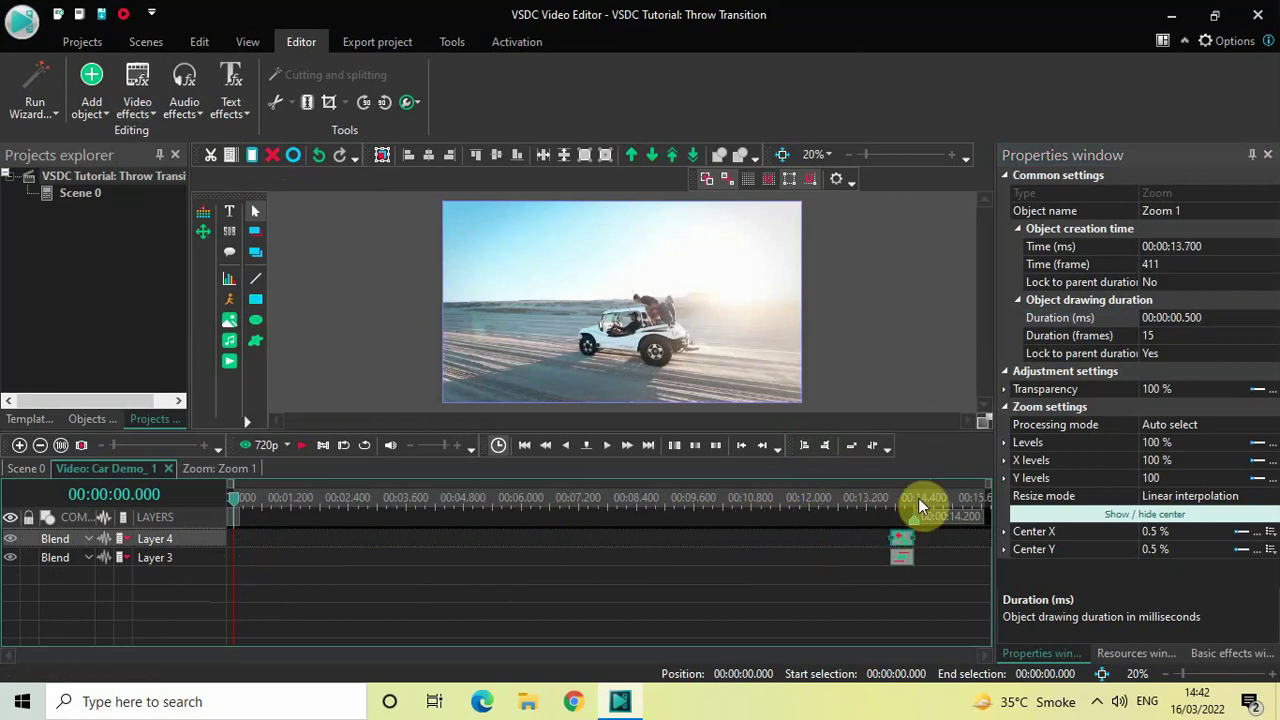
Set the Zoom effect's X levels to 100;0
{"action": "left_click", "coordinate": [1038, 443]}
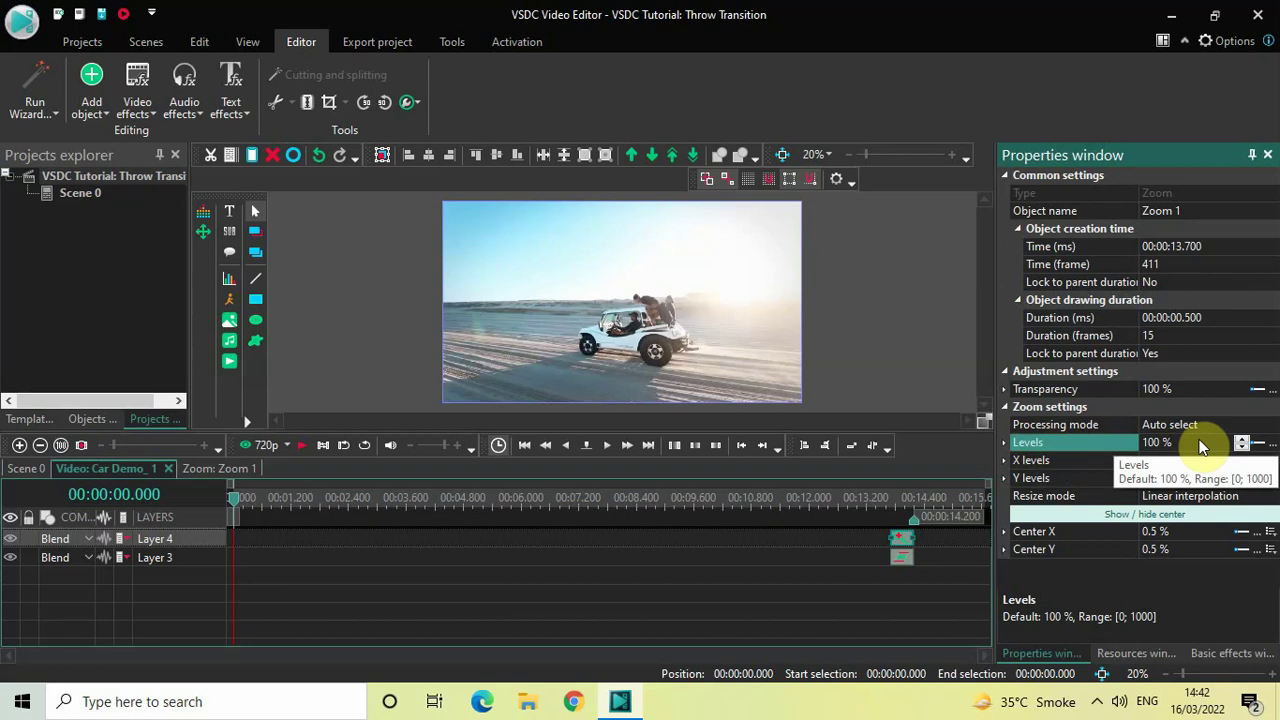
{"action": "left_click", "coordinate": [1066, 458]}
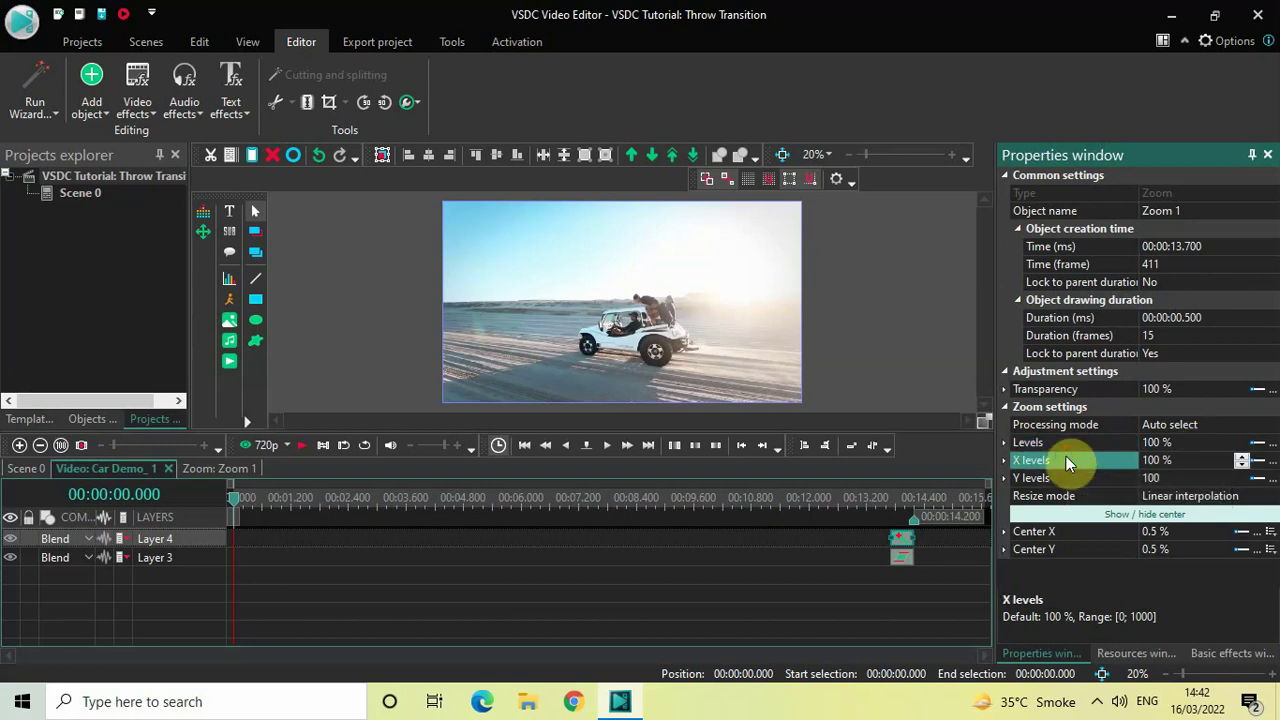
{"action": "left_click", "coordinate": [1197, 461]}
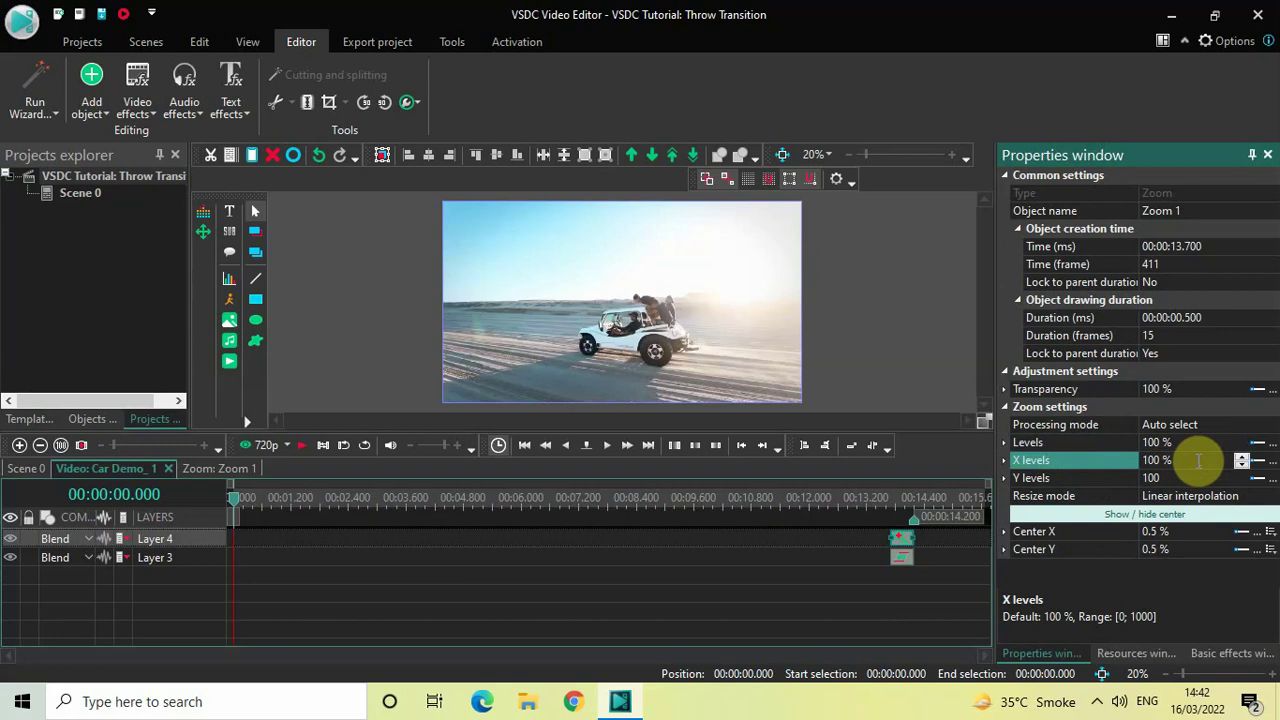
{"action": "key", "text": "BackSpace"}
{"action": "key", "text": "BackSpace"}
{"action": "type", "text": ";0"}
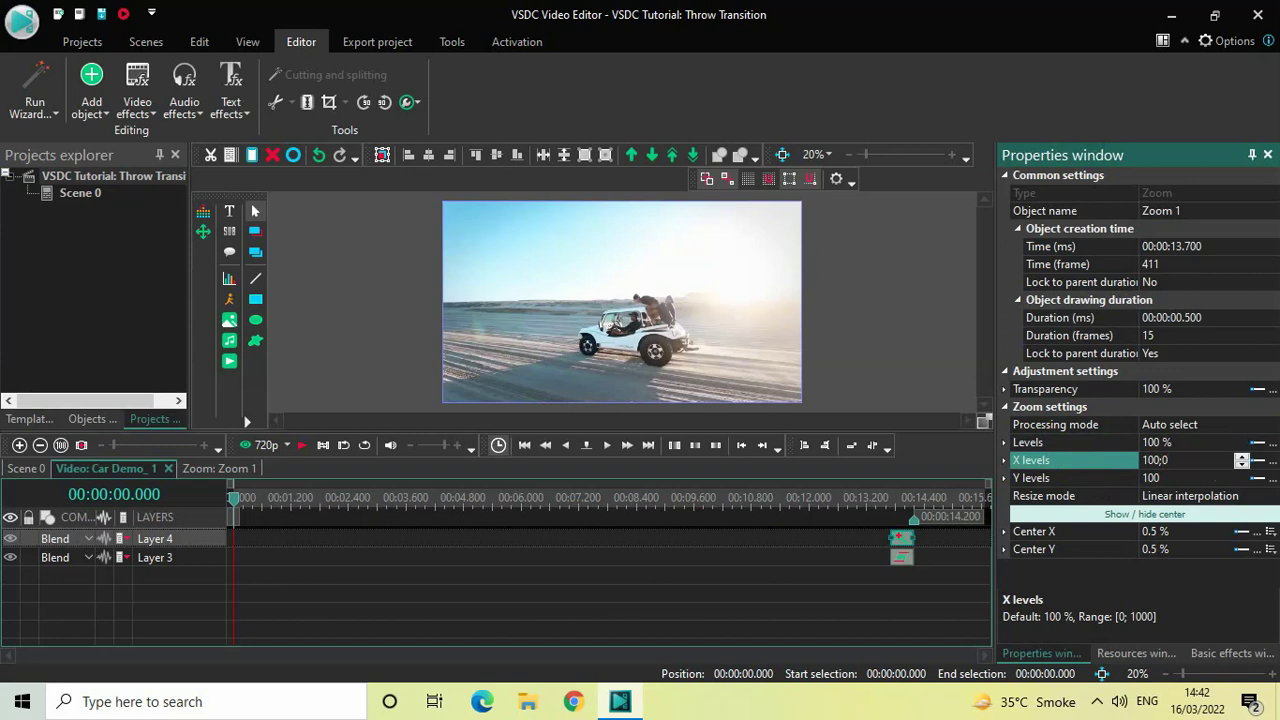
{"action": "key", "text": "Return"}
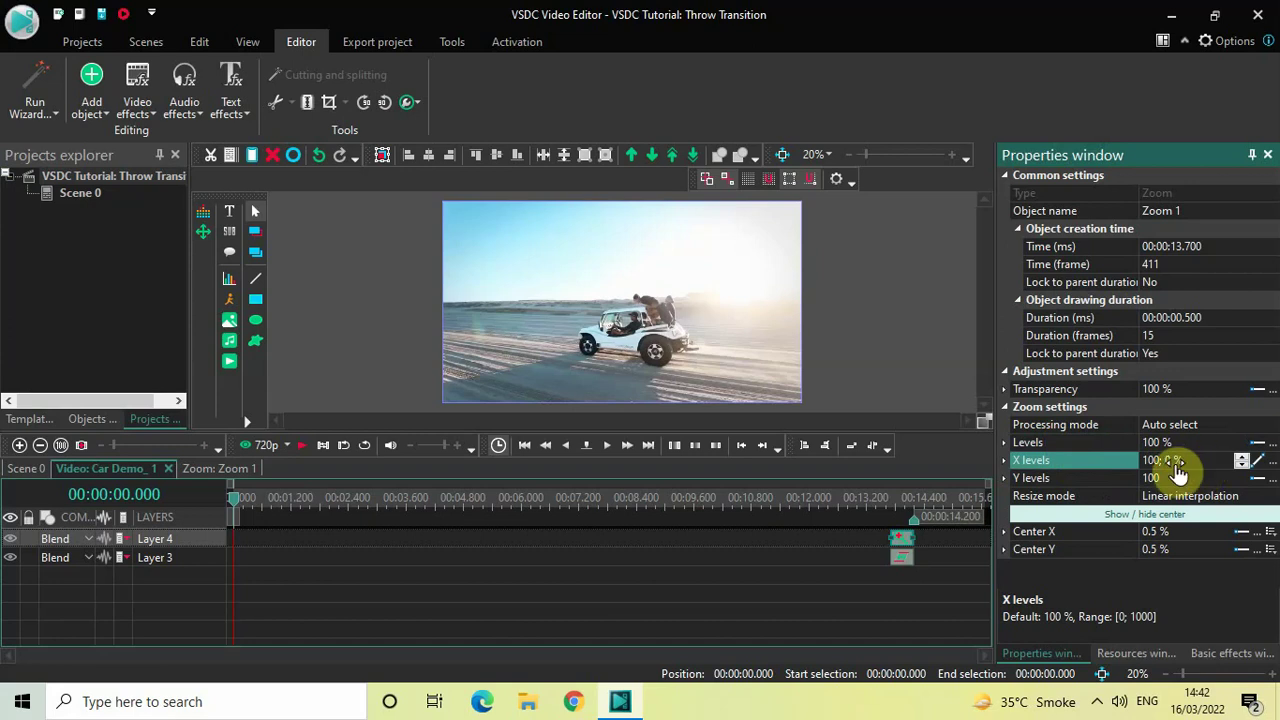
Set the Zoom effect's Y levels to 100;0 and deselect the effect
{"action": "left_click", "coordinate": [1064, 477]}
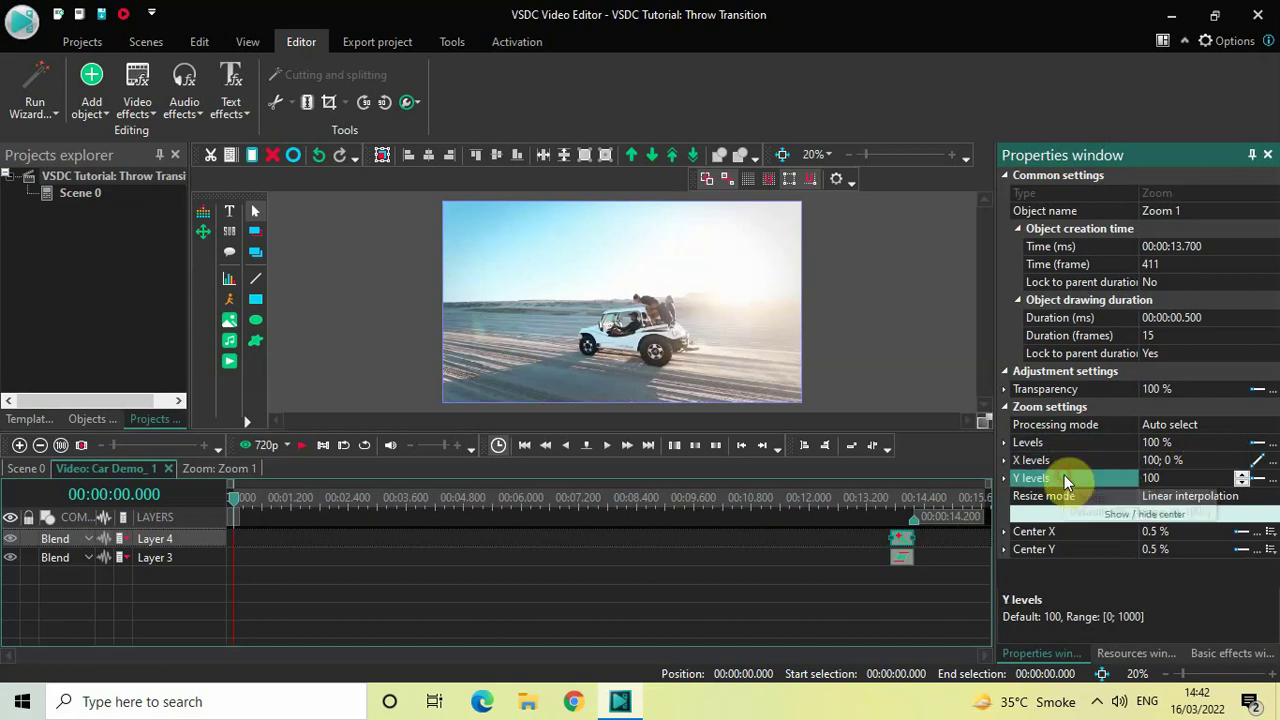
{"action": "left_click", "coordinate": [1191, 479]}
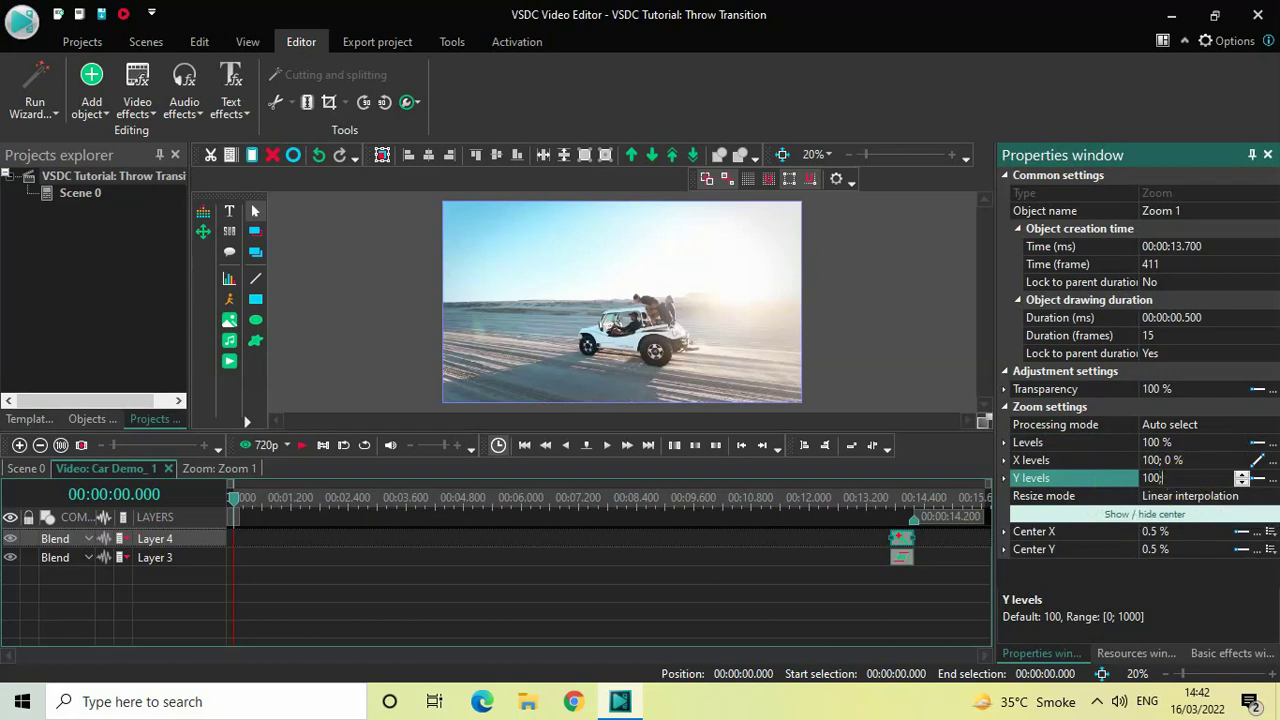
{"action": "type", "text": ";0"}
{"action": "key", "text": "Return"}
{"action": "left_click", "coordinate": [740, 577]}
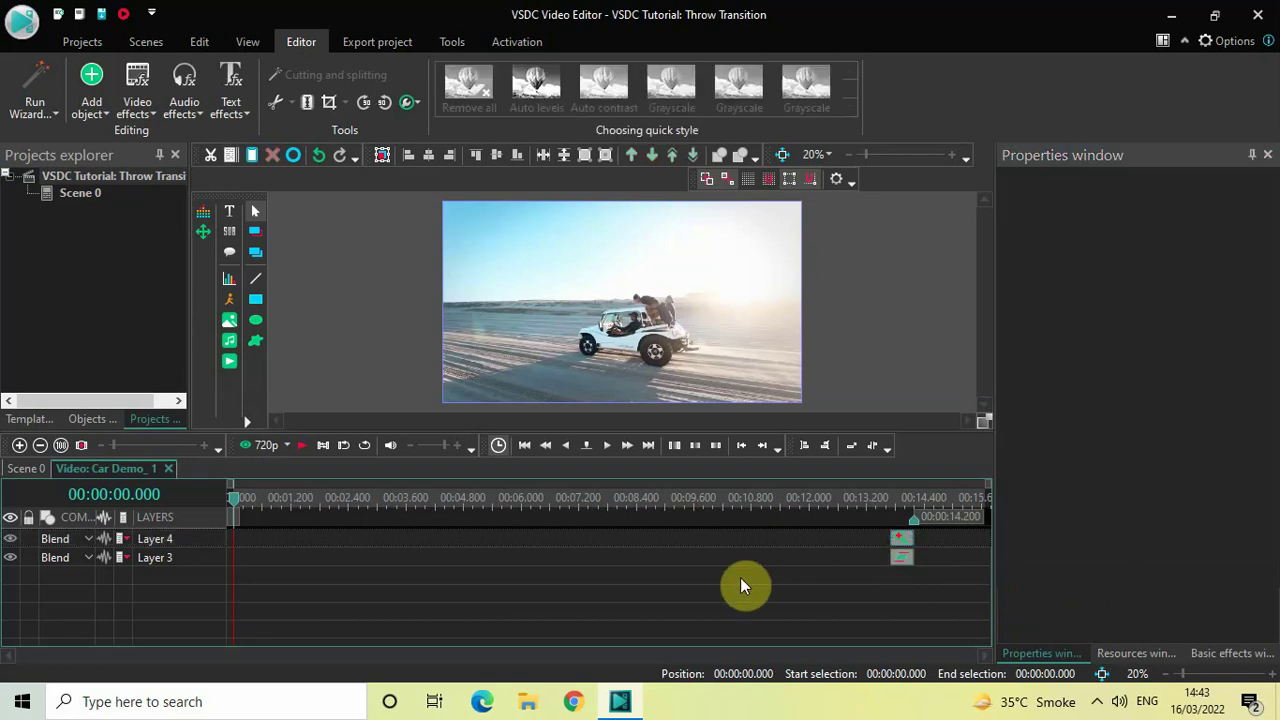
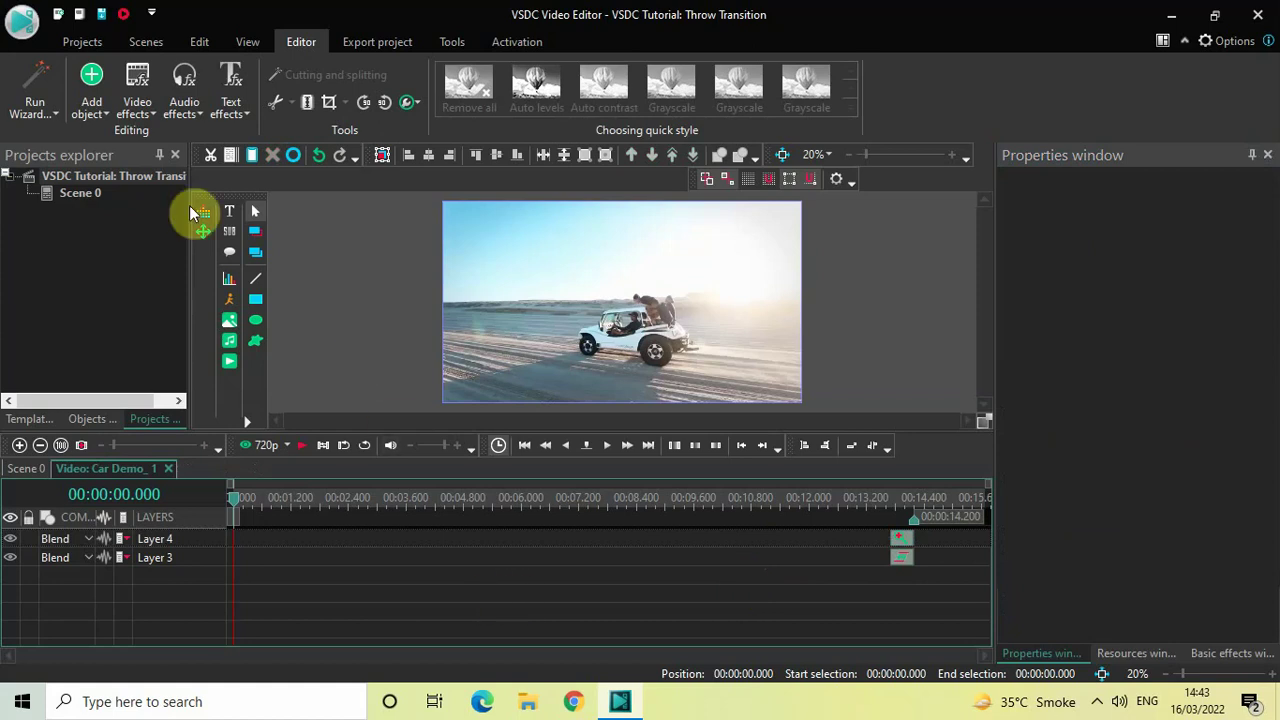
Add a Rotate effect to the car clip with whole parent duration on a new layer
{"action": "left_click", "coordinate": [126, 90]}
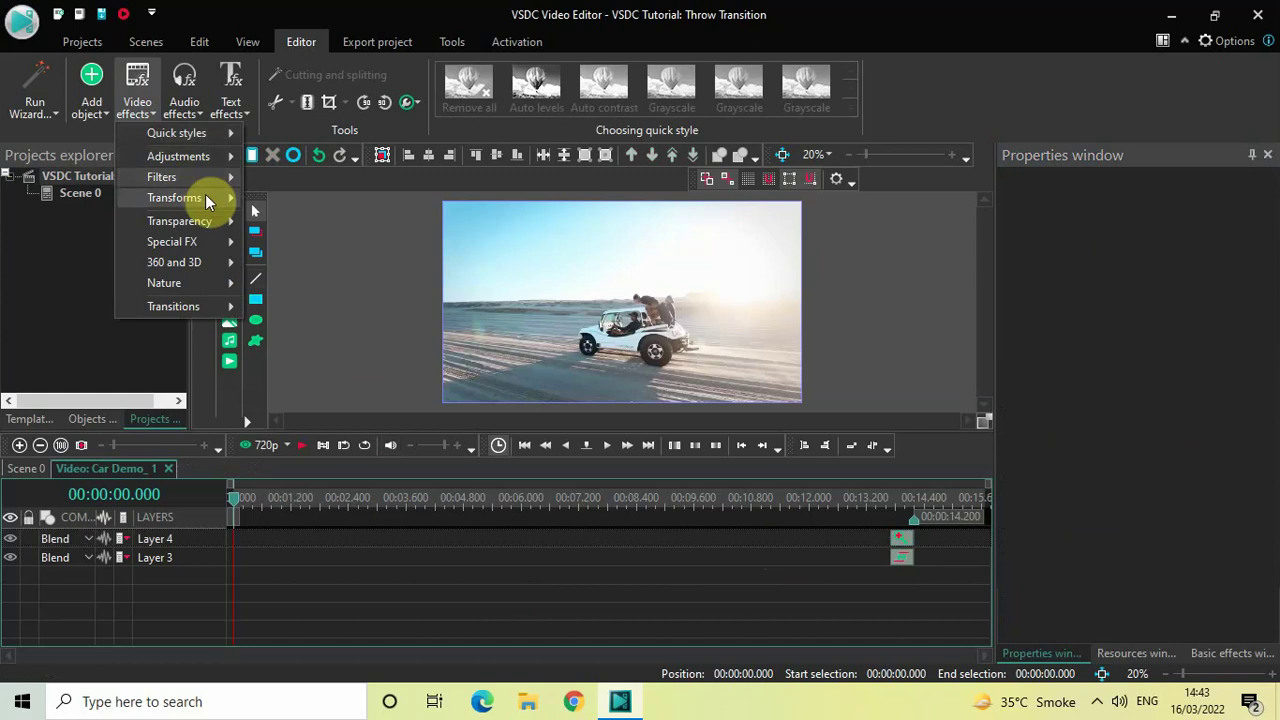
{"action": "mouse_move", "coordinate": [207, 196]}
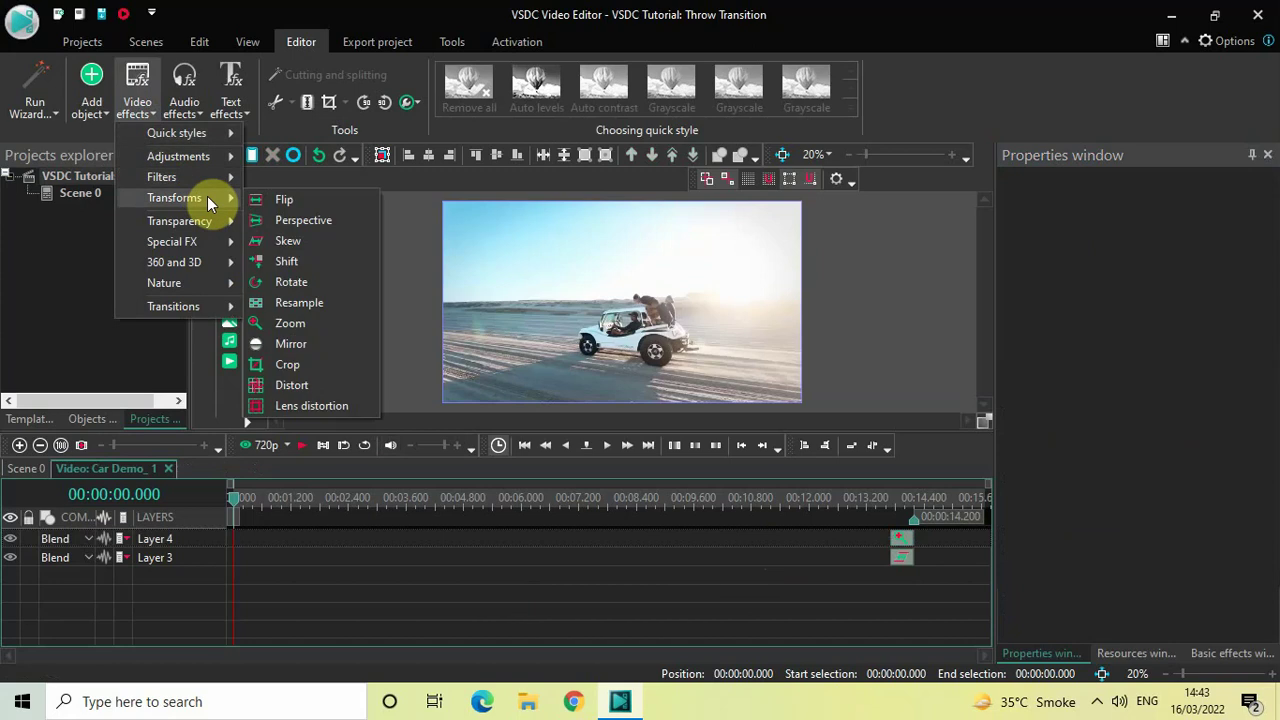
{"action": "left_click", "coordinate": [317, 283]}
{"action": "left_click", "coordinate": [810, 442]}
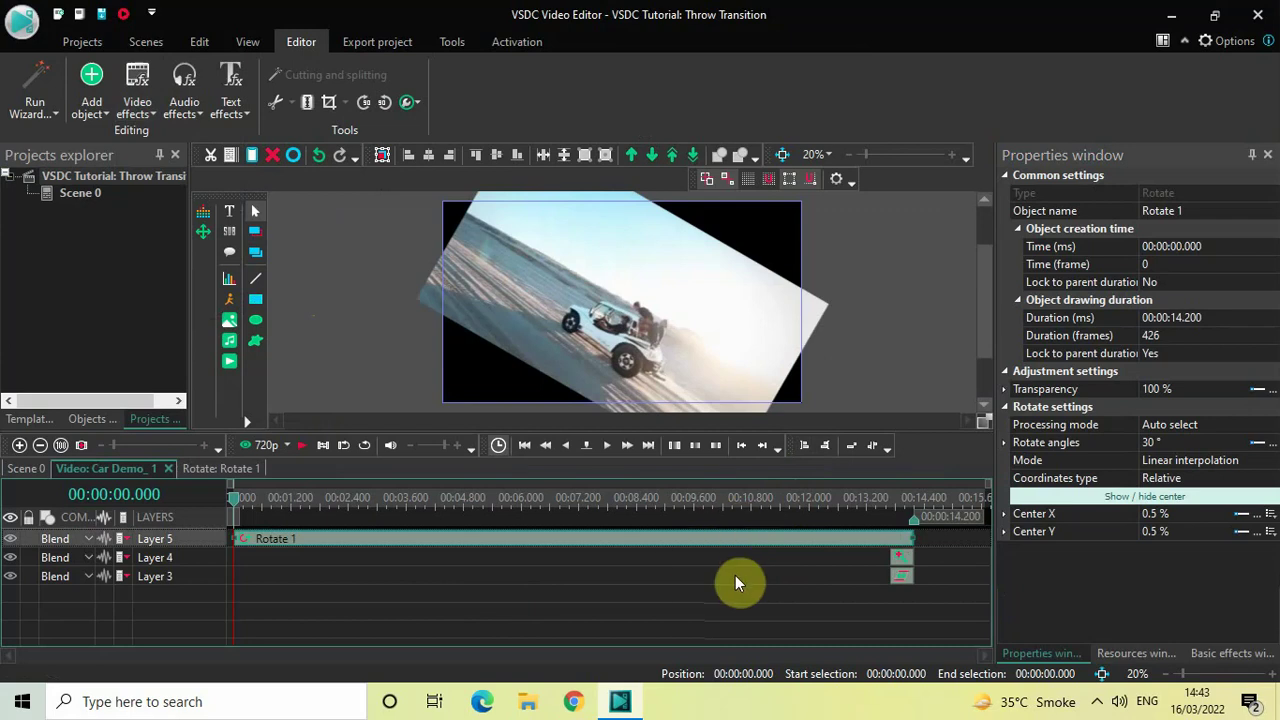
Set the Rotate effect's duration to 00:00:00.500 and move it to 00:00:13.700, directly above the Zoom effect
{"action": "left_click", "coordinate": [1078, 318]}
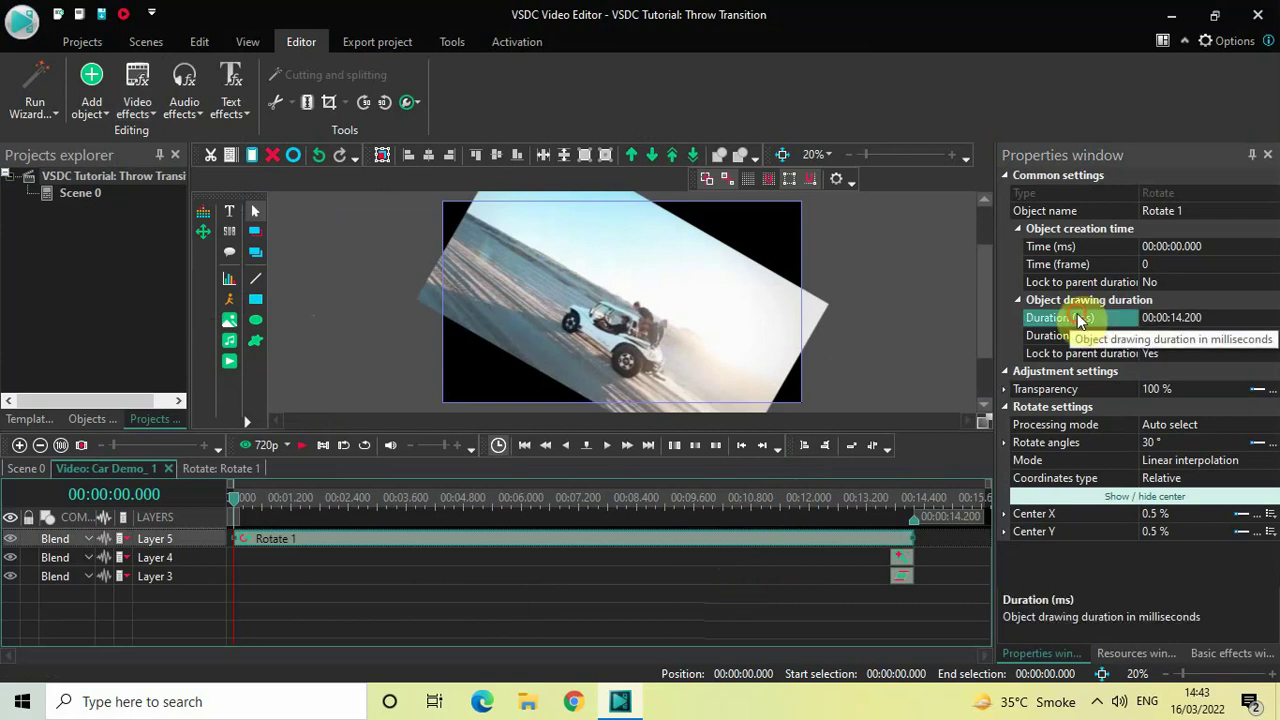
{"action": "left_click", "coordinate": [1233, 318]}
{"action": "key", "text": "BackSpace"}
{"action": "key", "text": "BackSpace"}
{"action": "key", "text": "BackSpace"}
{"action": "key", "text": "BackSpace"}
{"action": "key", "text": "BackSpace"}
{"action": "type", "text": "00.500"}
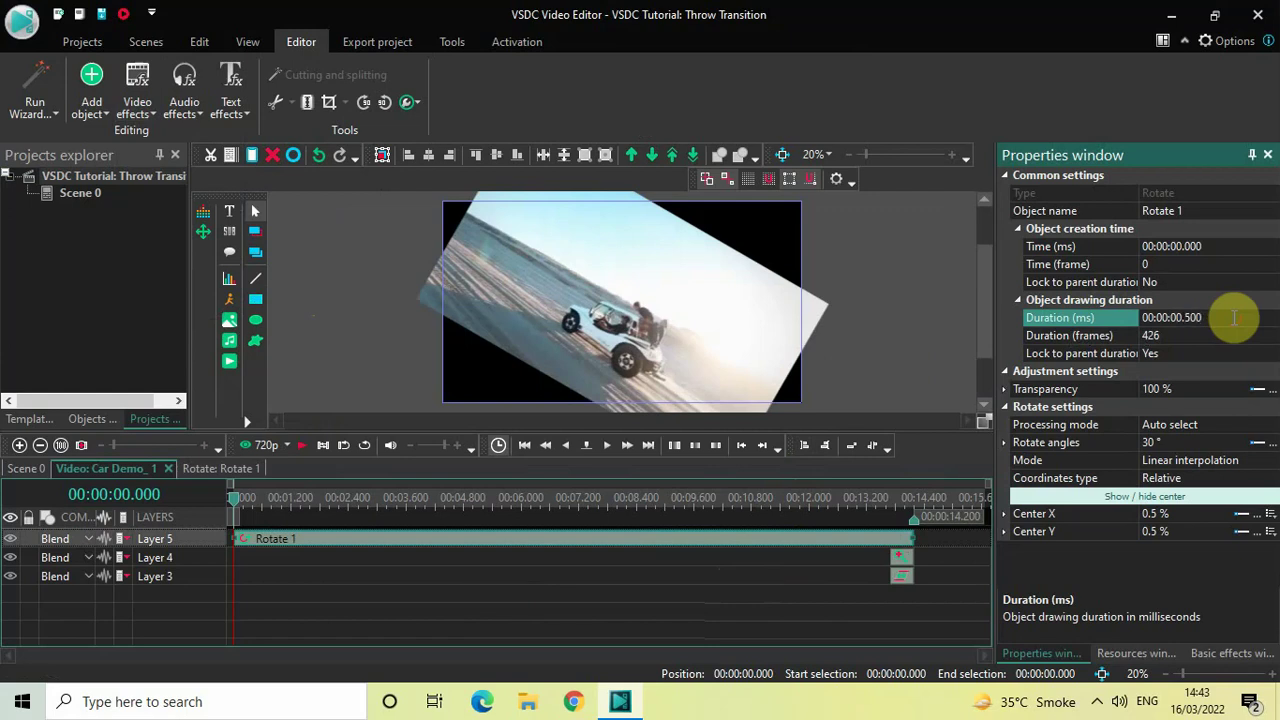
{"action": "key", "text": "Return"}
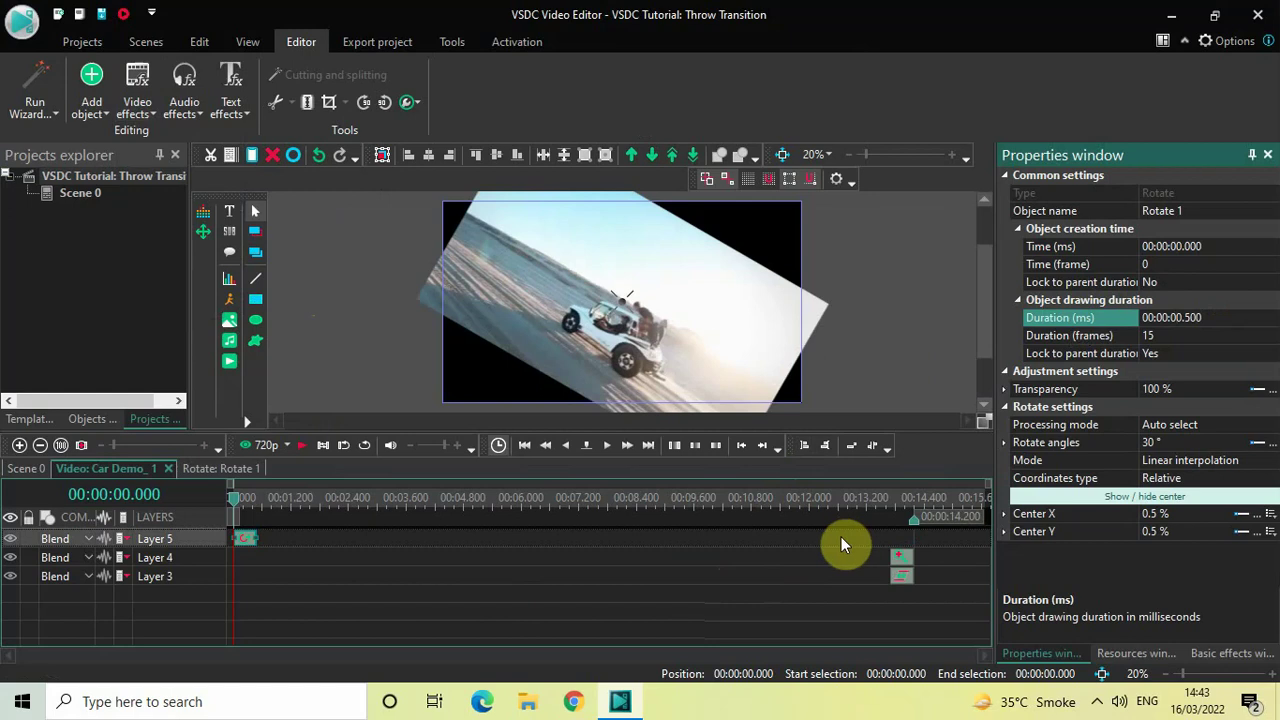
{"action": "left_click_drag", "start_coordinate": [245, 540], "coordinate": [900, 507]}
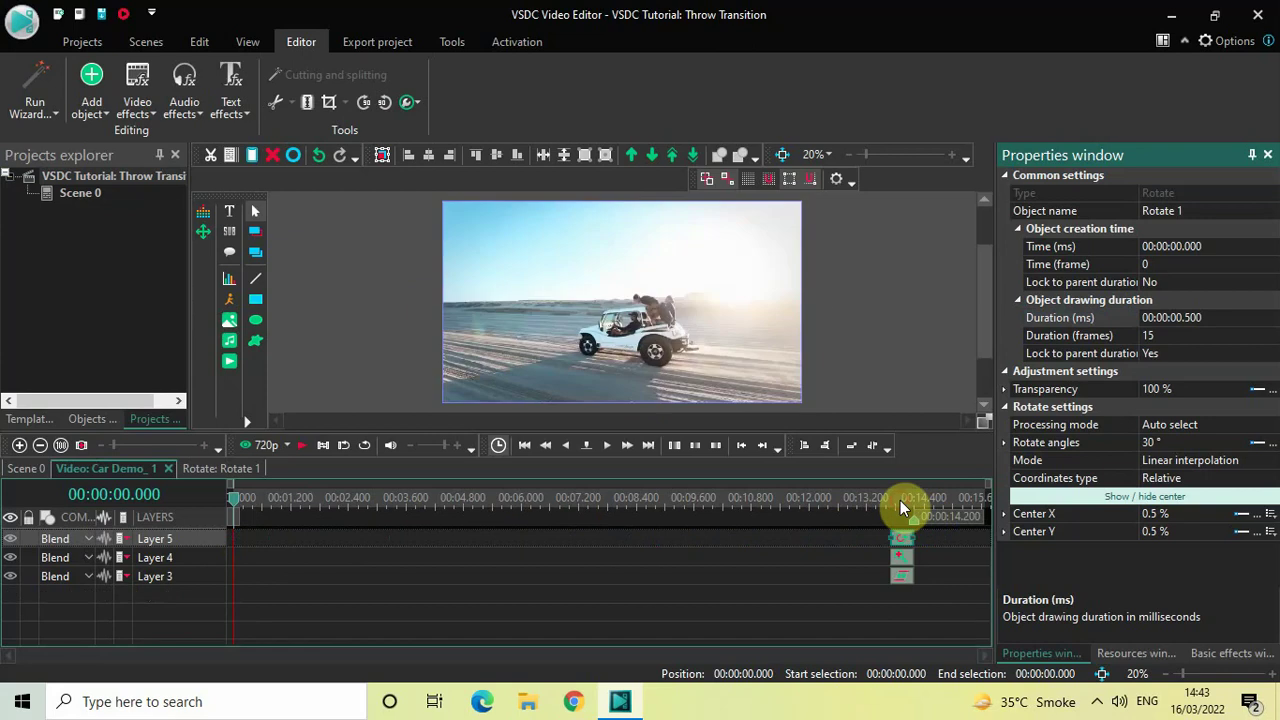
Set the Rotate effect's angles to 0;360 and play back the end of the car clip
{"action": "left_click", "coordinate": [1051, 447]}
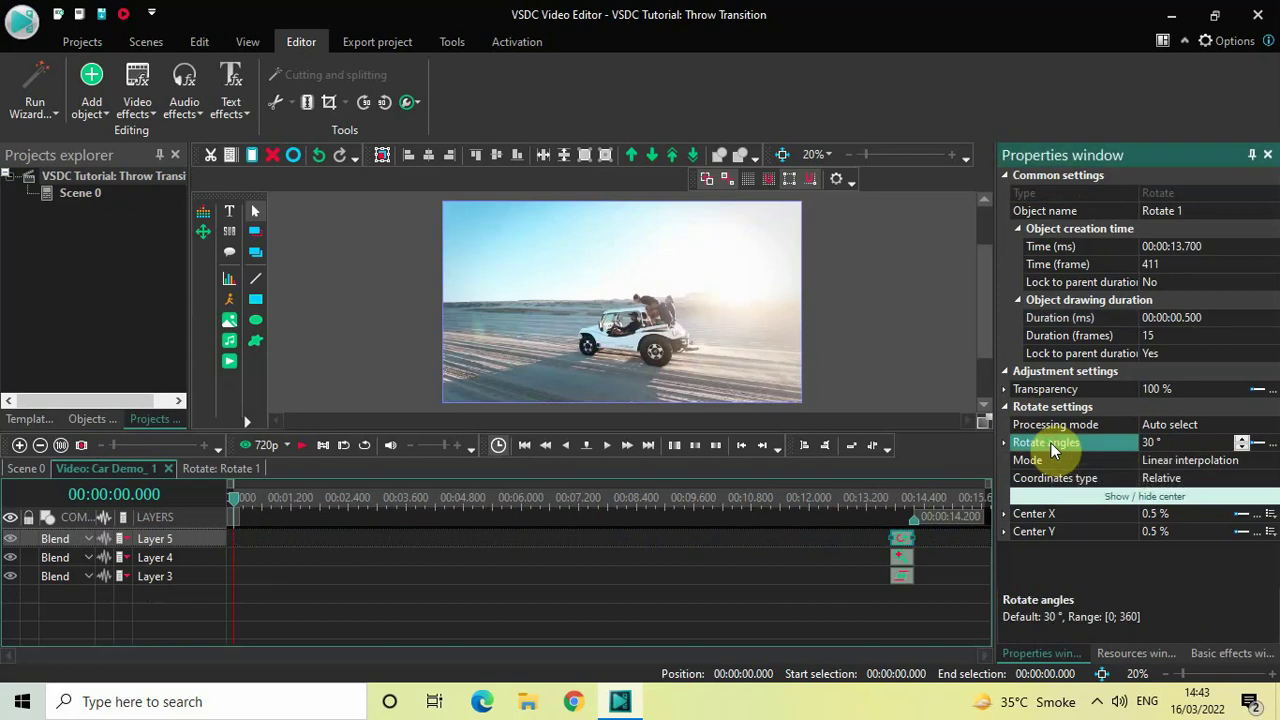
{"action": "left_click", "coordinate": [1174, 442]}
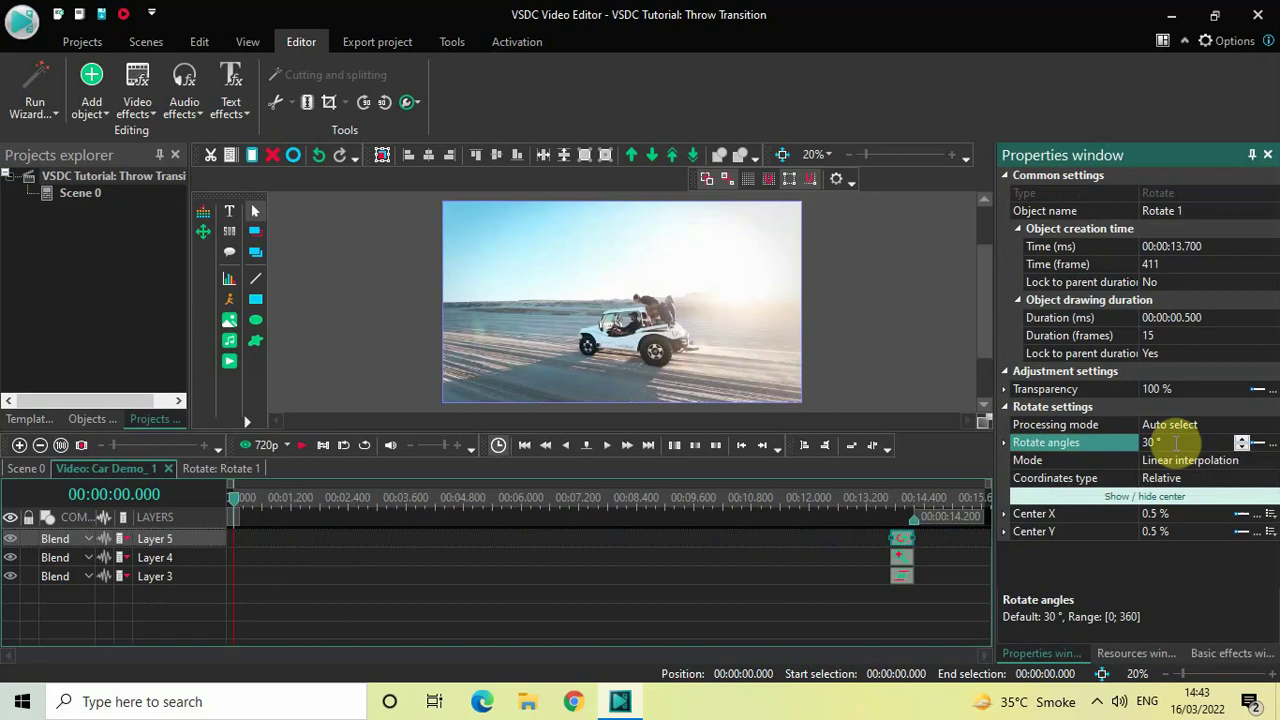
{"action": "key", "text": "BackSpace"}
{"action": "key", "text": "BackSpace"}
{"action": "key", "text": "BackSpace"}
{"action": "key", "text": "BackSpace"}
{"action": "type", "text": "0;360"}
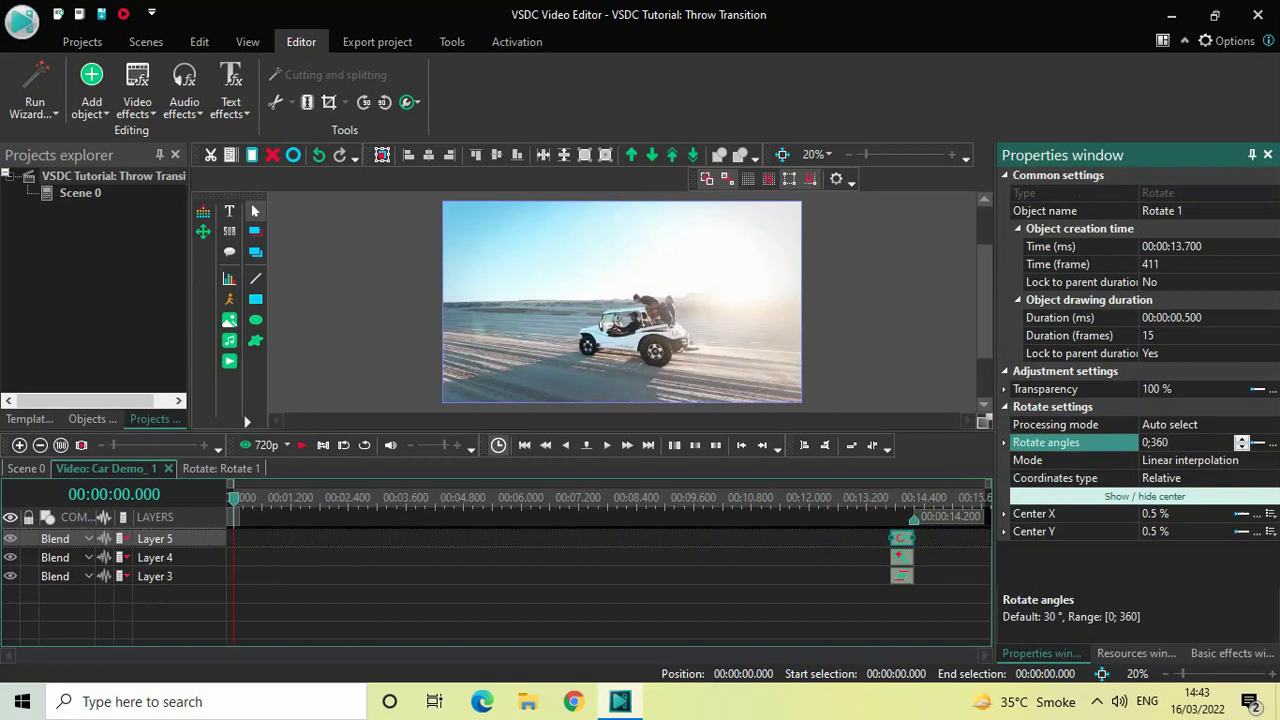
{"action": "left_click", "coordinate": [1176, 443]}
{"action": "left_click", "coordinate": [860, 500]}
{"action": "key", "text": "space"}
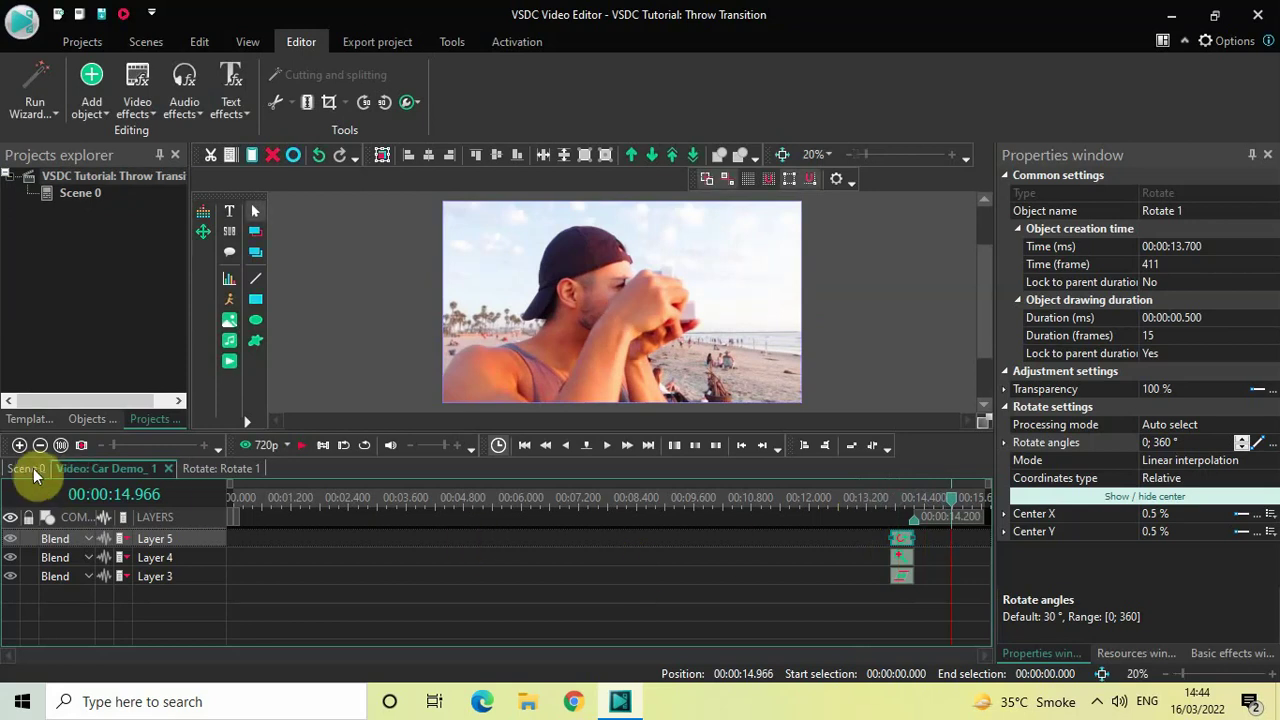
Return to Scene 0, open the beach clip's own timeline and set the playhead to 00:00:00.000
{"action": "left_click", "coordinate": [29, 468]}
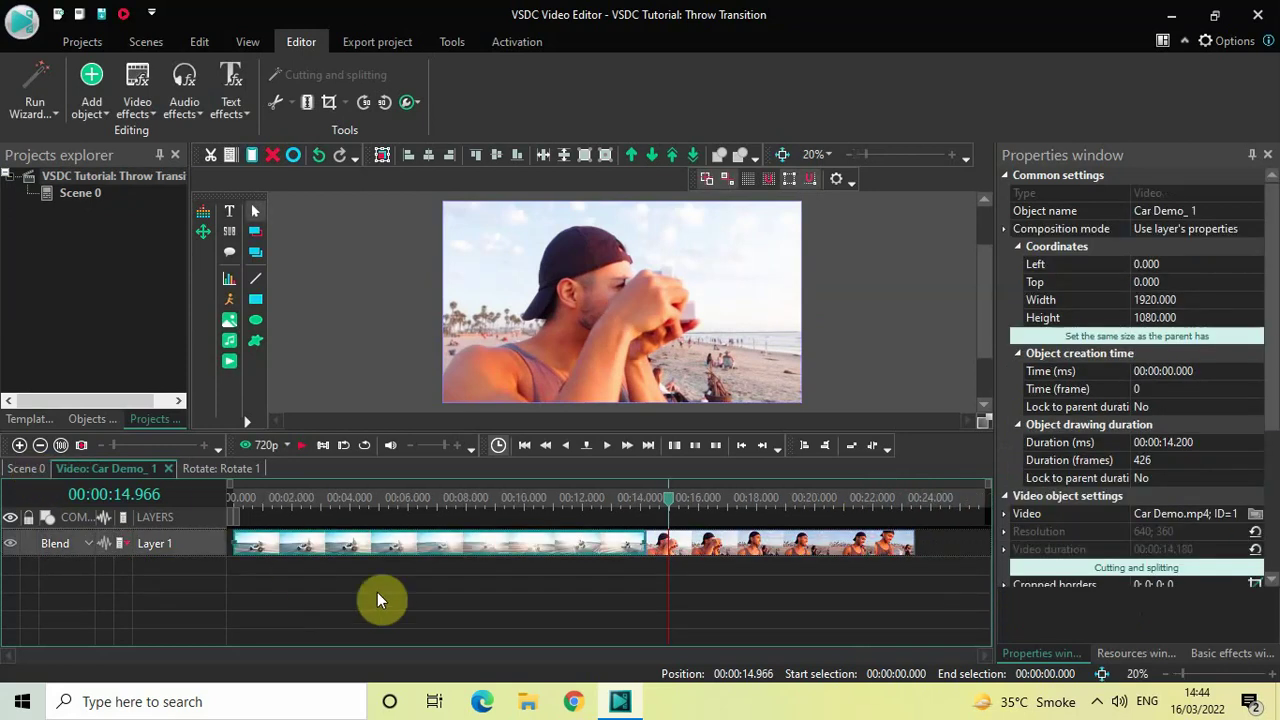
{"action": "double_click", "coordinate": [728, 548]}
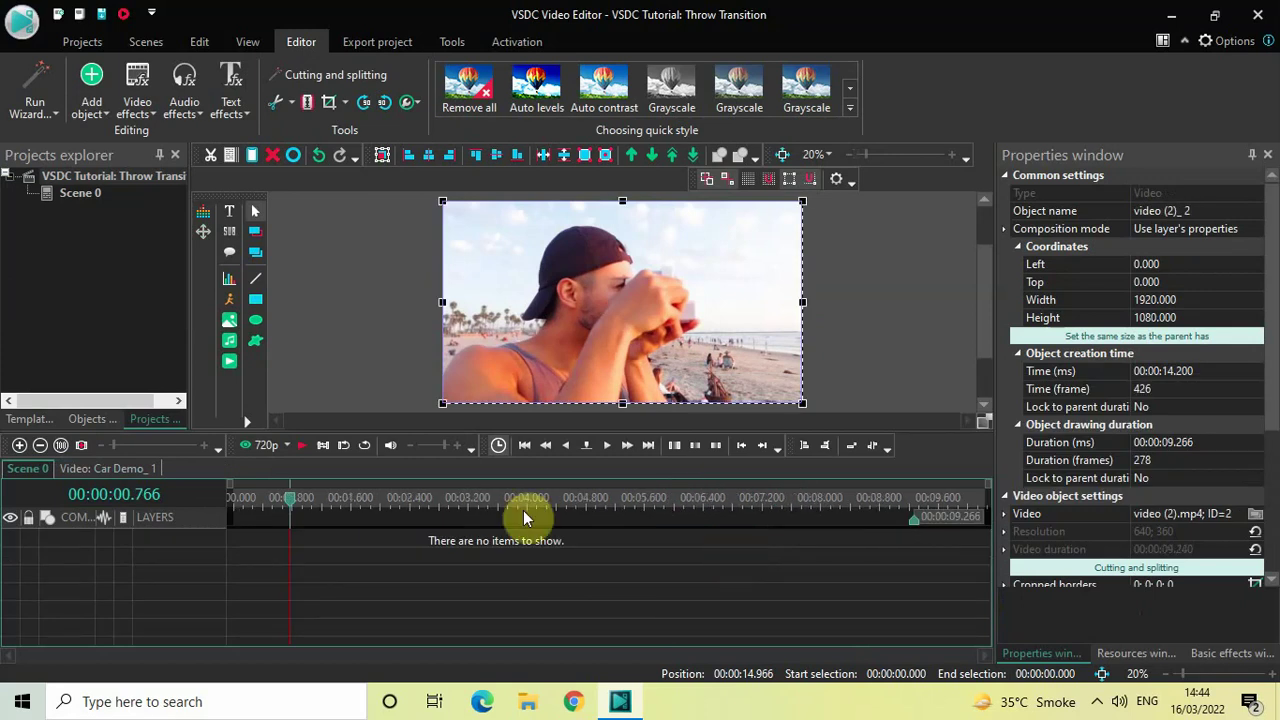
{"action": "left_click", "coordinate": [292, 500]}
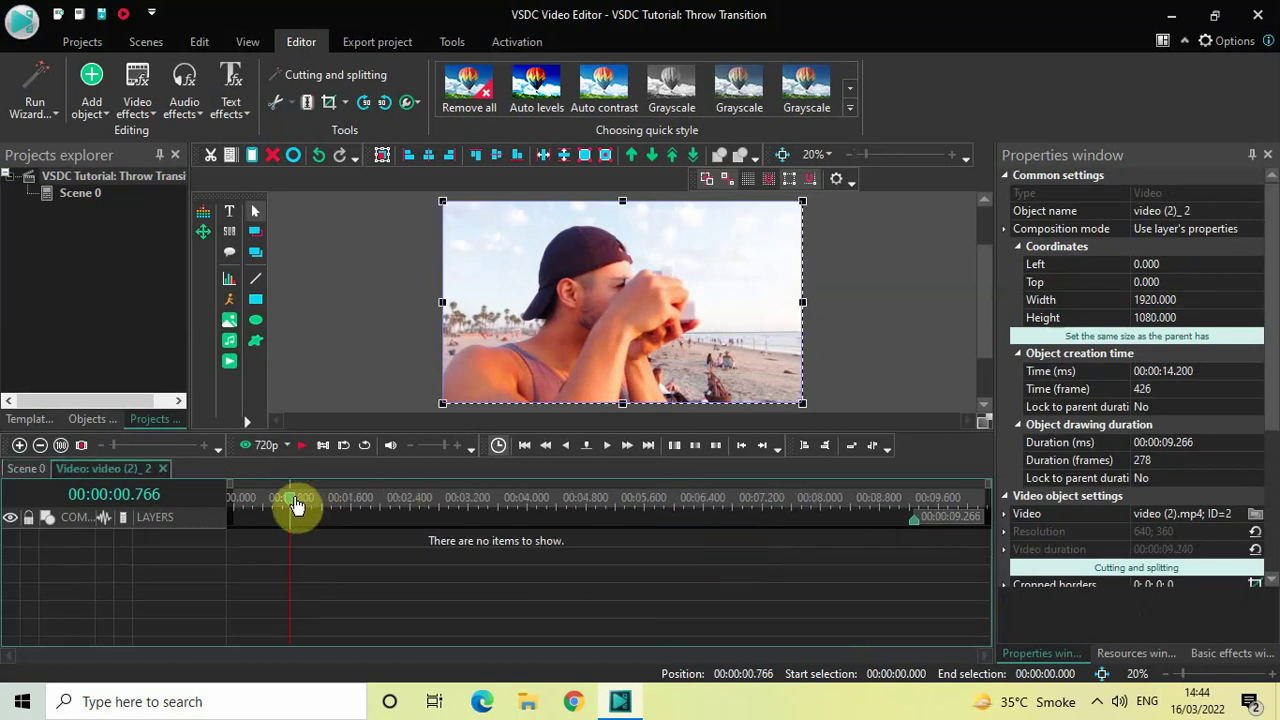
{"action": "left_click_drag", "start_coordinate": [296, 503], "coordinate": [207, 501]}
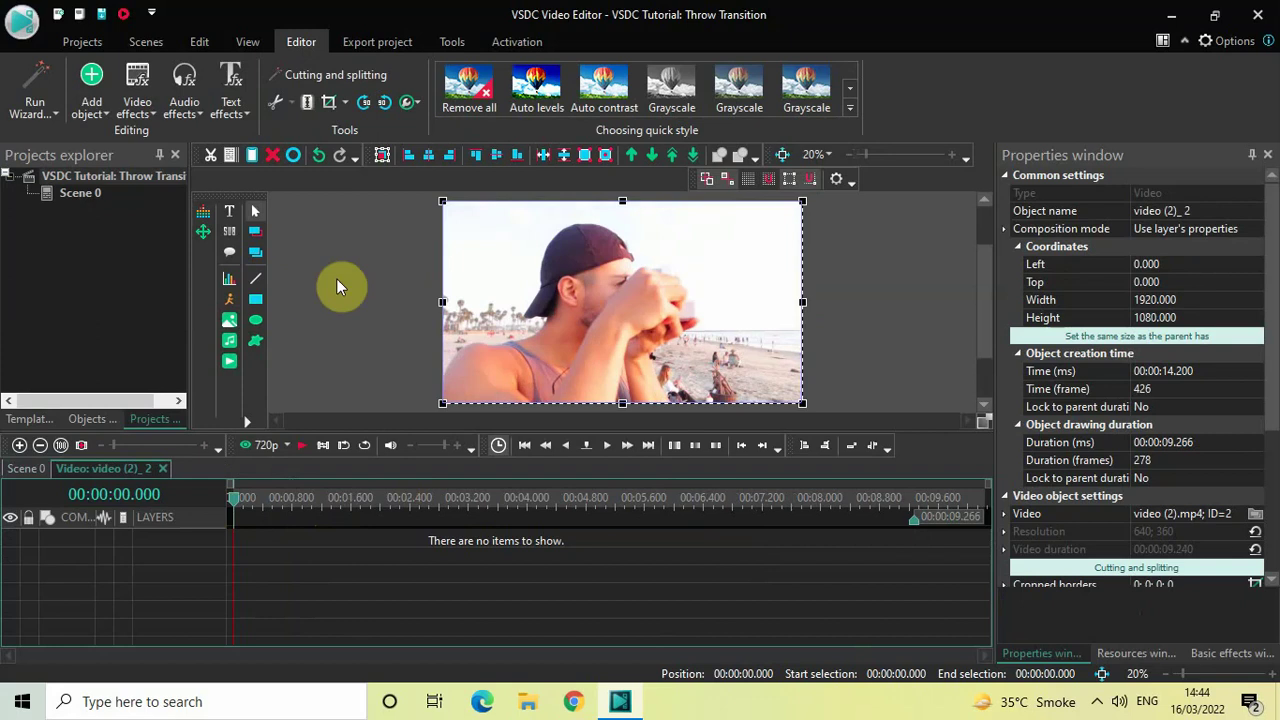
Add a Skew effect to the beach clip with whole parent duration on a new layer
{"action": "left_click", "coordinate": [137, 108]}
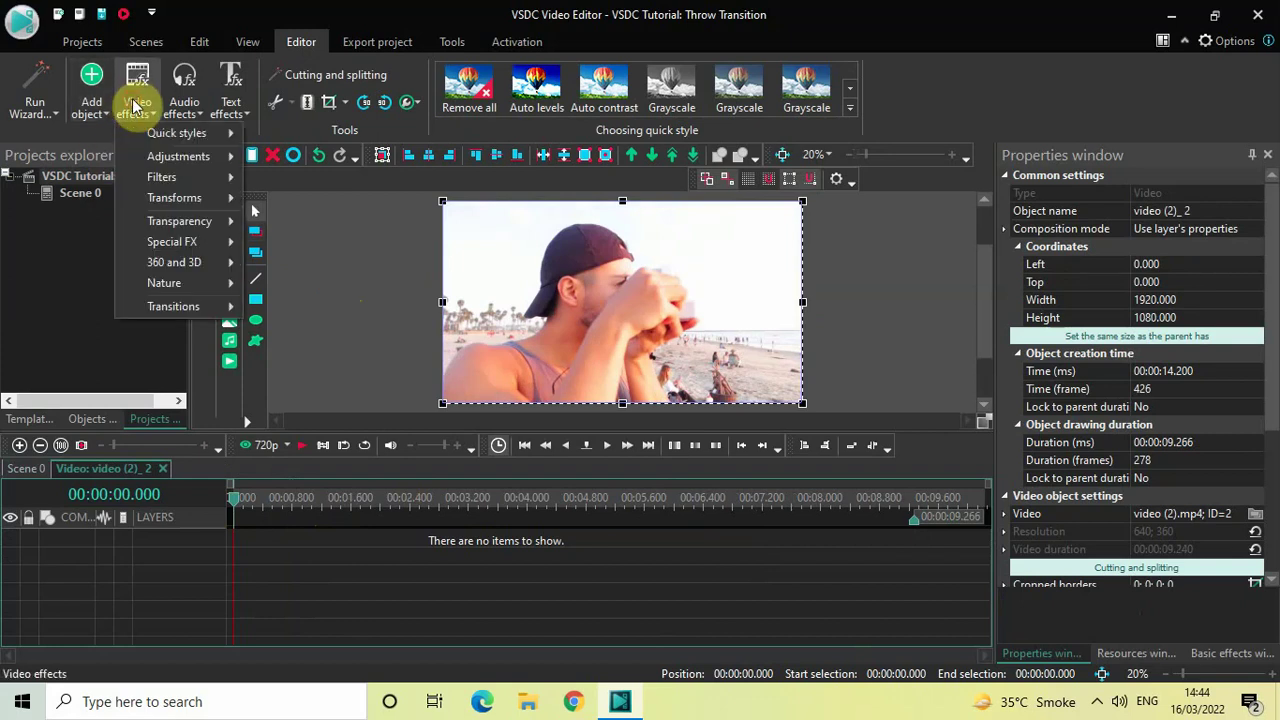
{"action": "mouse_move", "coordinate": [203, 205]}
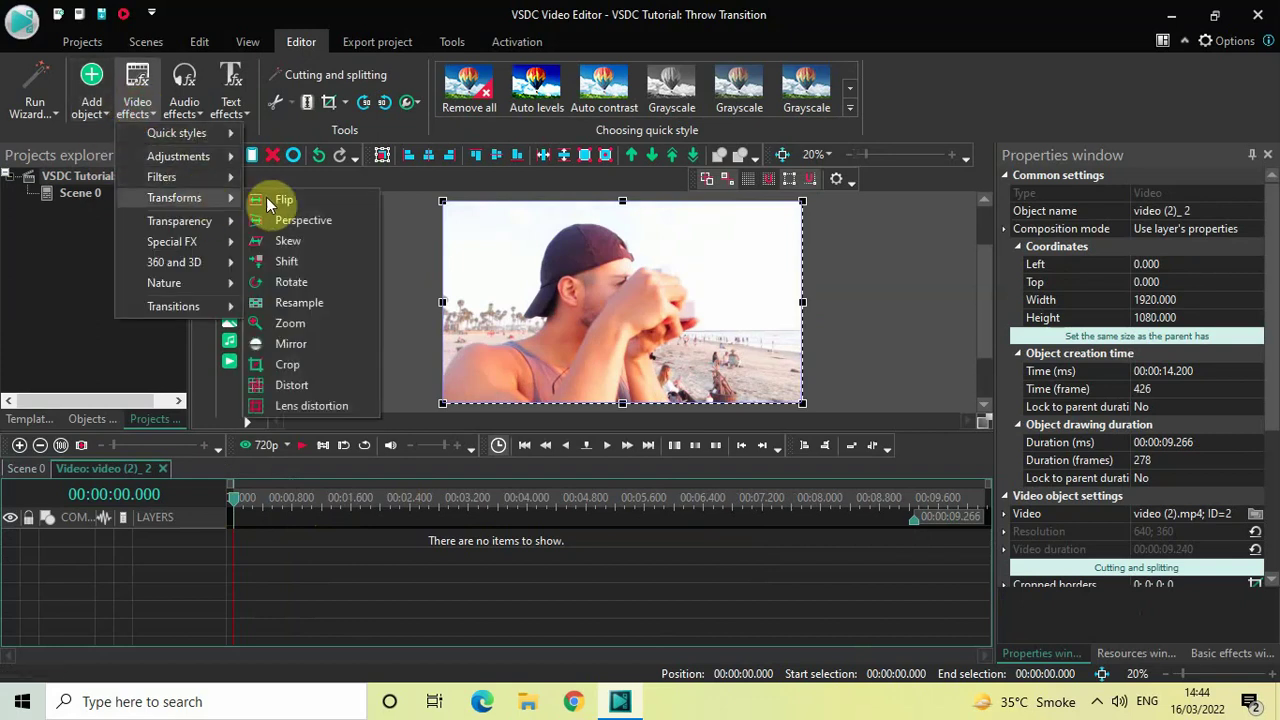
{"action": "left_click", "coordinate": [305, 242]}
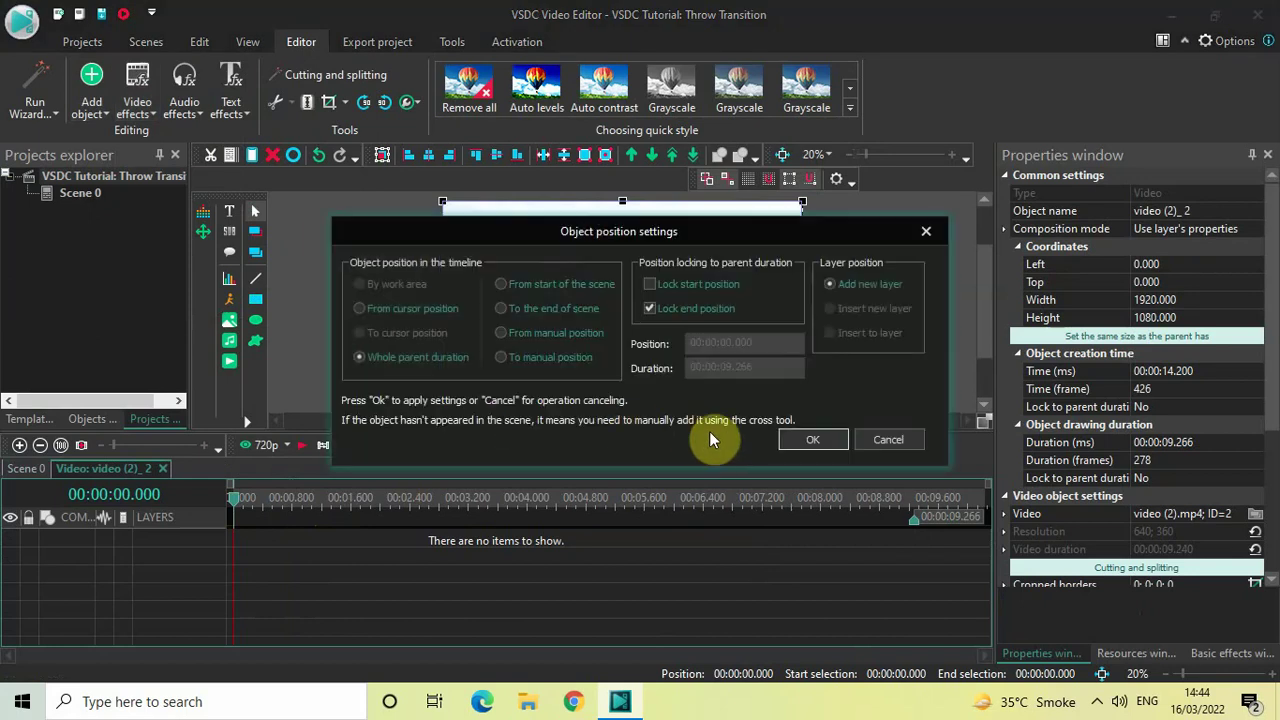
{"action": "left_click", "coordinate": [801, 434]}
{"action": "double_click", "coordinate": [710, 545]}
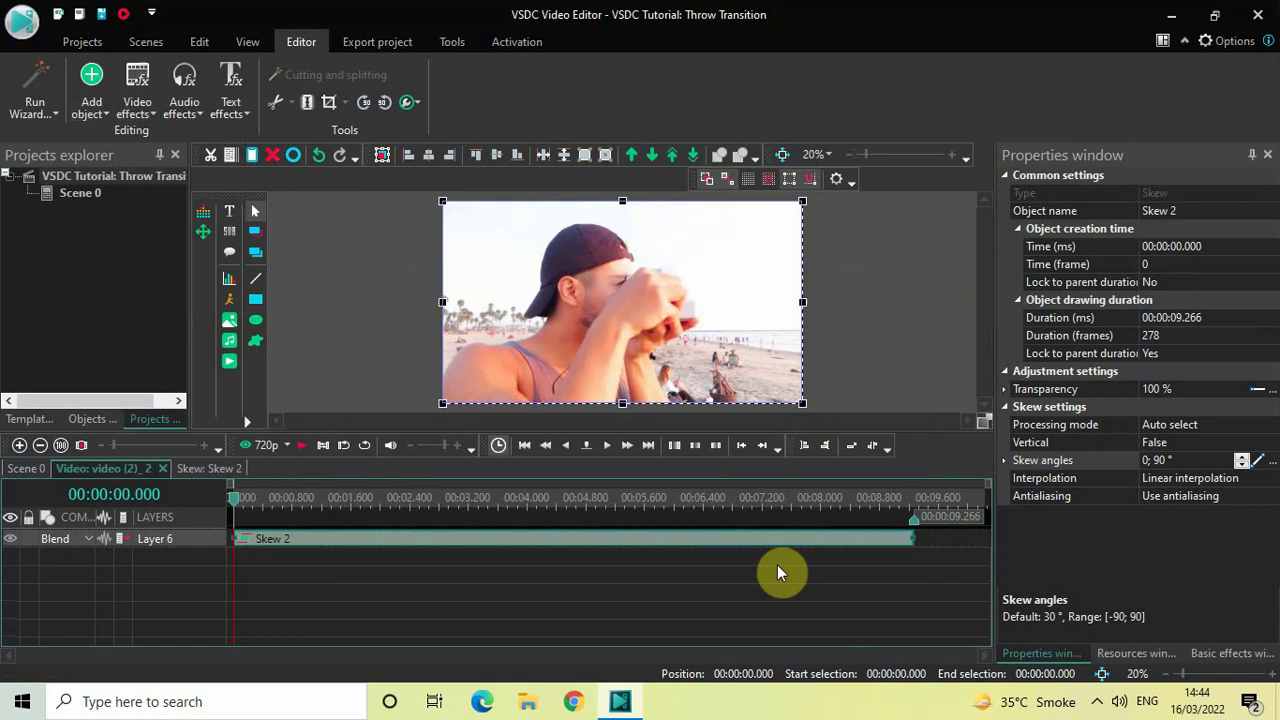
Set the duration of the beach clip's Skew effect to 00:00:00.500
{"action": "left_click", "coordinate": [1067, 320]}
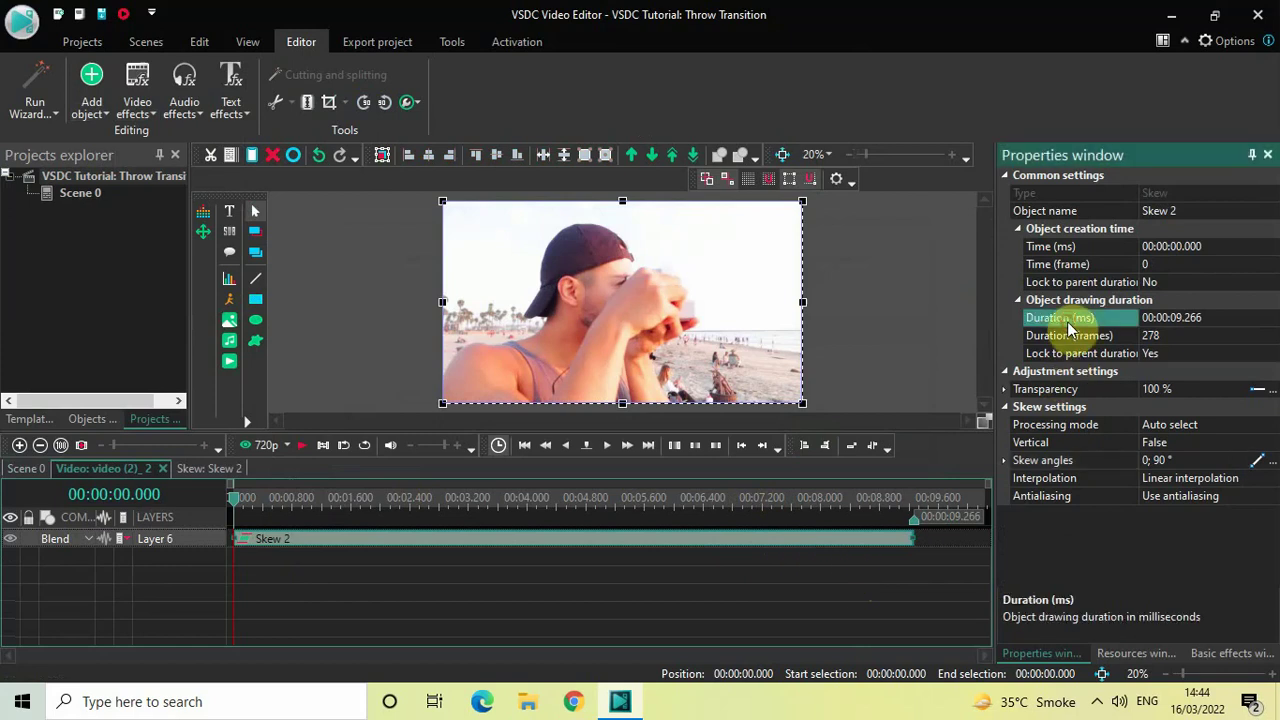
{"action": "key", "text": "BackSpace"}
{"action": "key", "text": "BackSpace"}
{"action": "key", "text": "BackSpace"}
{"action": "key", "text": "BackSpace"}
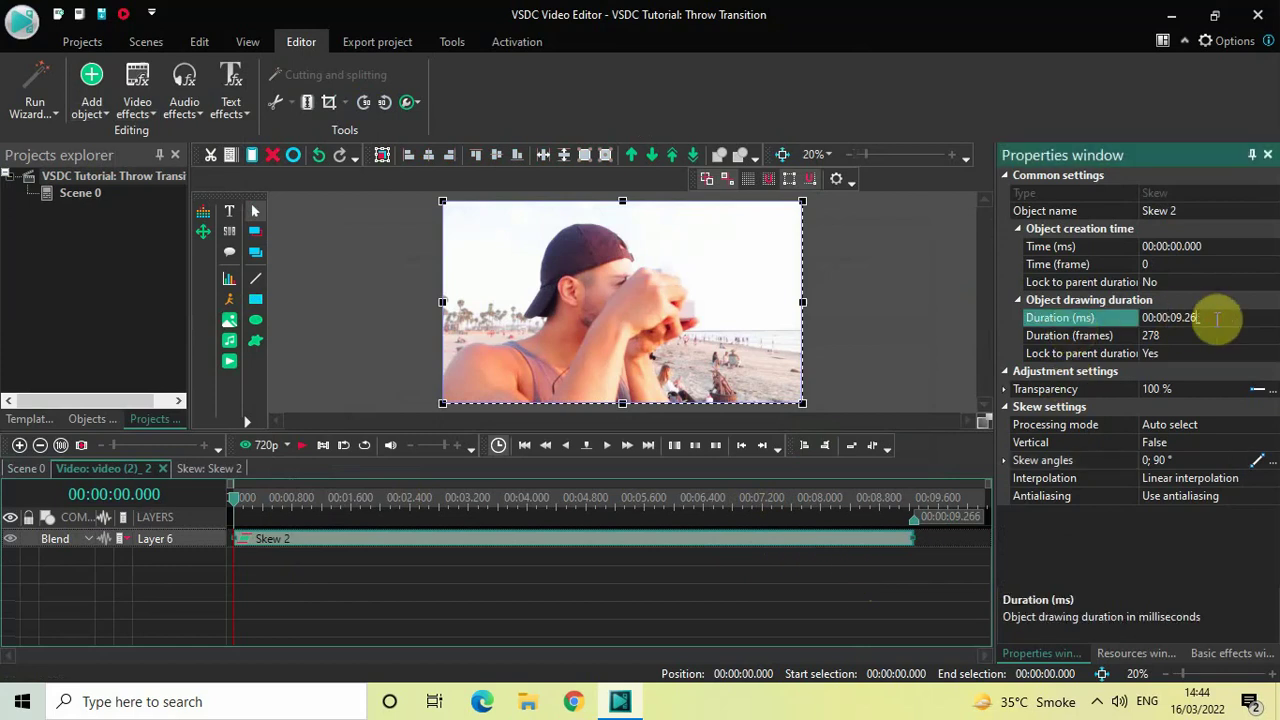
{"action": "type", "text": "0500"}
{"action": "key", "text": "Return"}
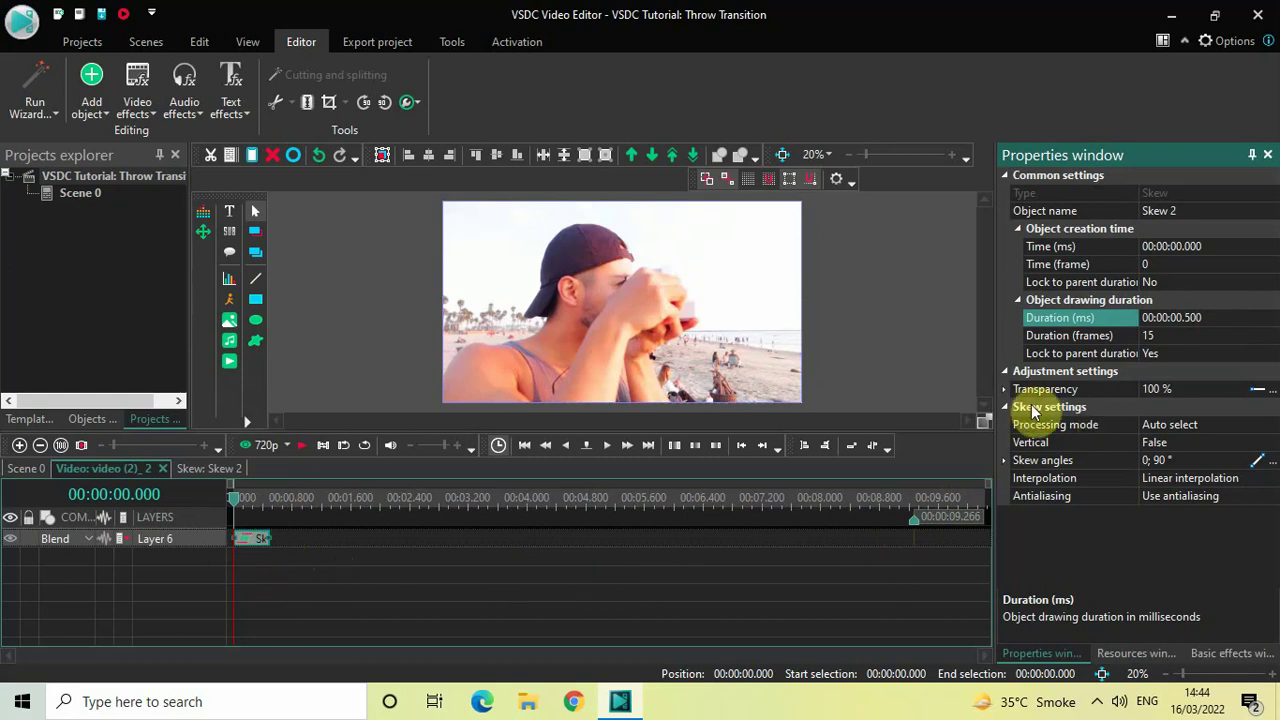
Set the skew angles of the beach clip's Skew effect to -90;0 and deselect the effect
{"action": "left_click", "coordinate": [1048, 443]}
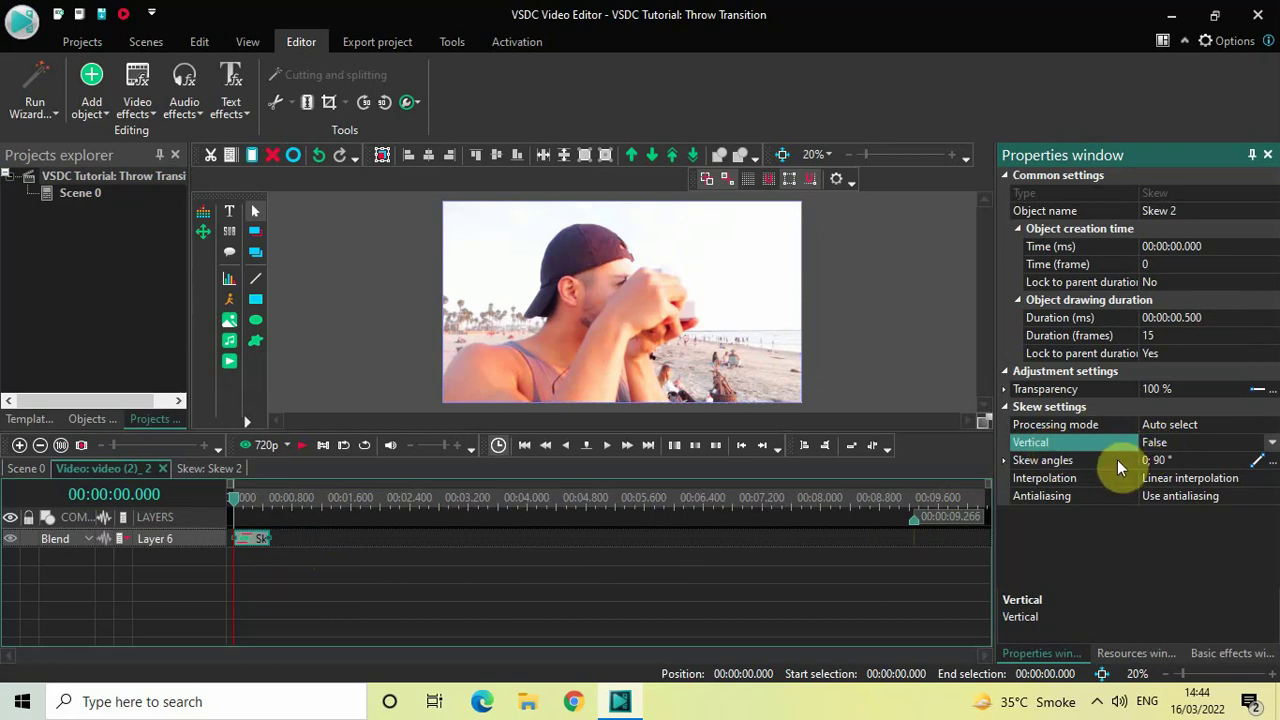
{"action": "left_click", "coordinate": [1048, 461]}
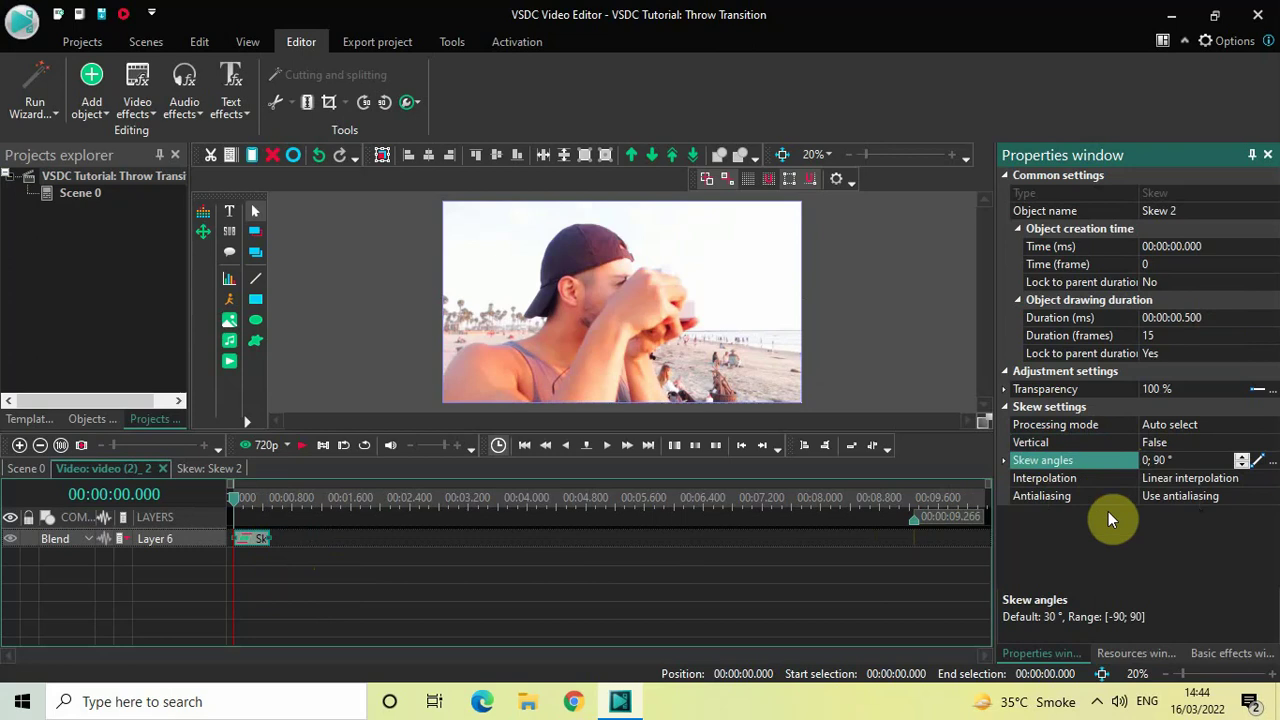
{"action": "left_click", "coordinate": [1199, 459]}
{"action": "key", "text": "BackSpace"}
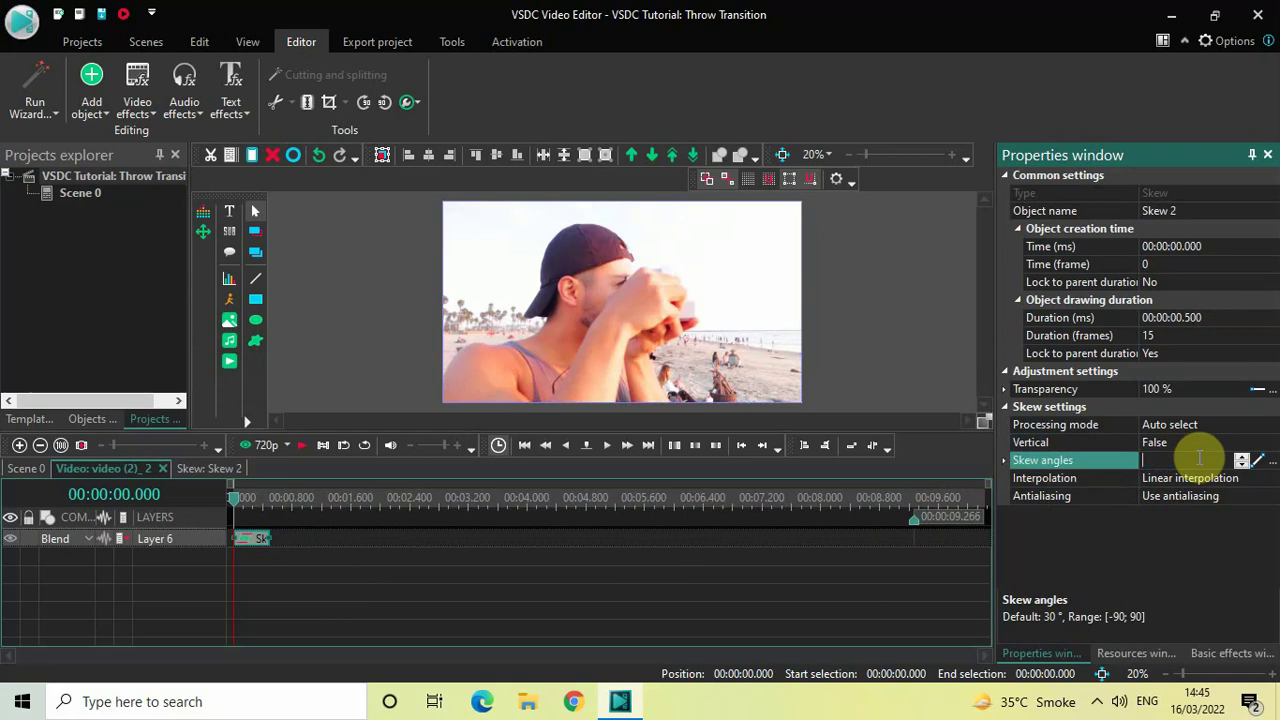
{"action": "type", "text": "-90;0"}
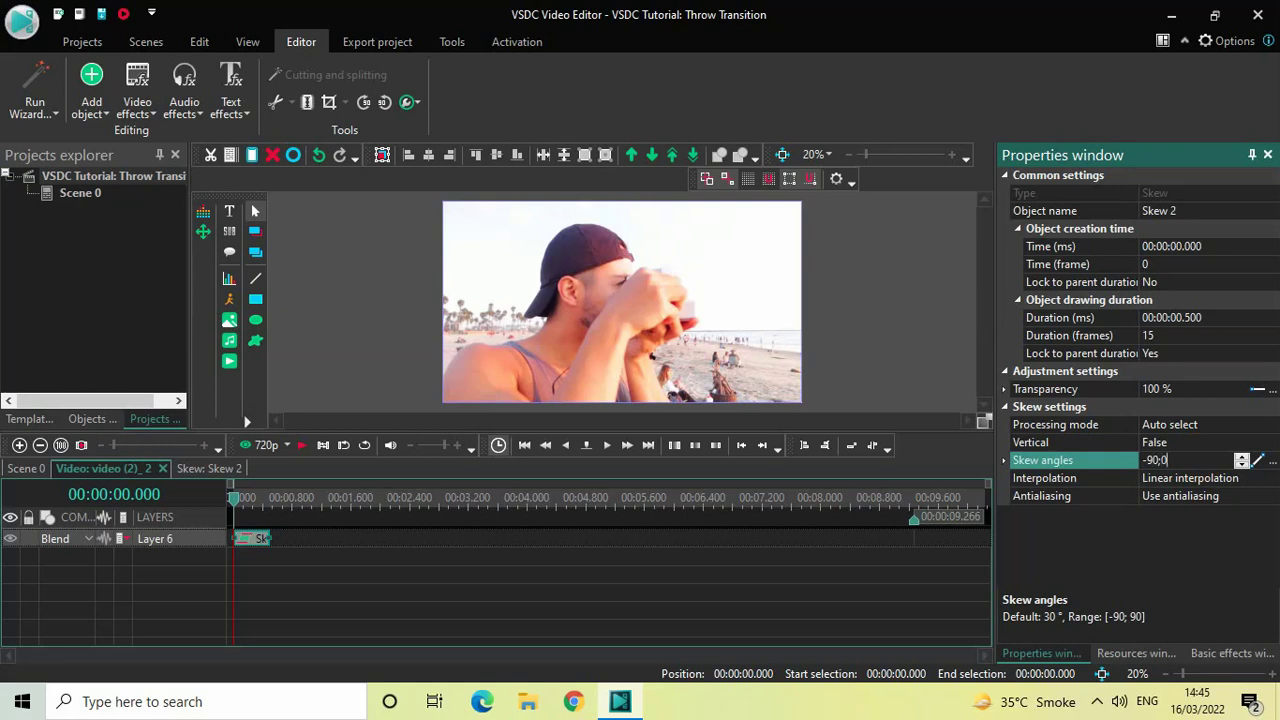
{"action": "key", "text": "Return"}
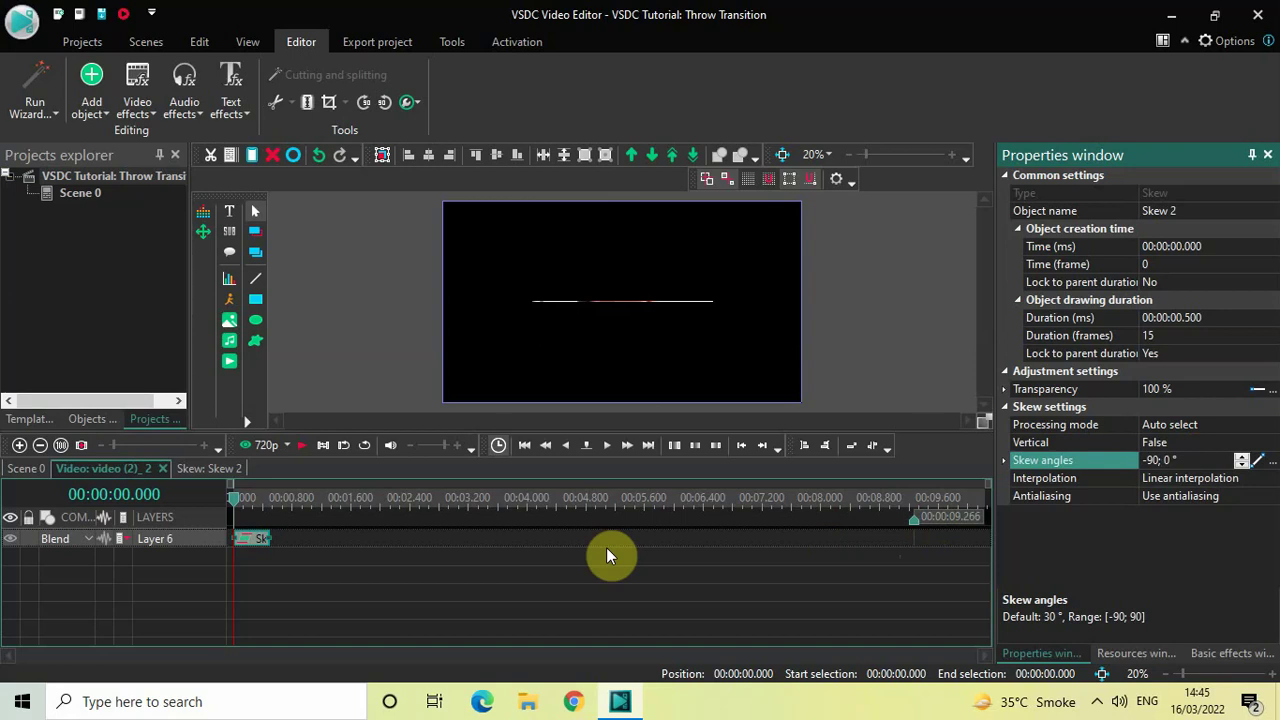
{"action": "left_click", "coordinate": [402, 588]}
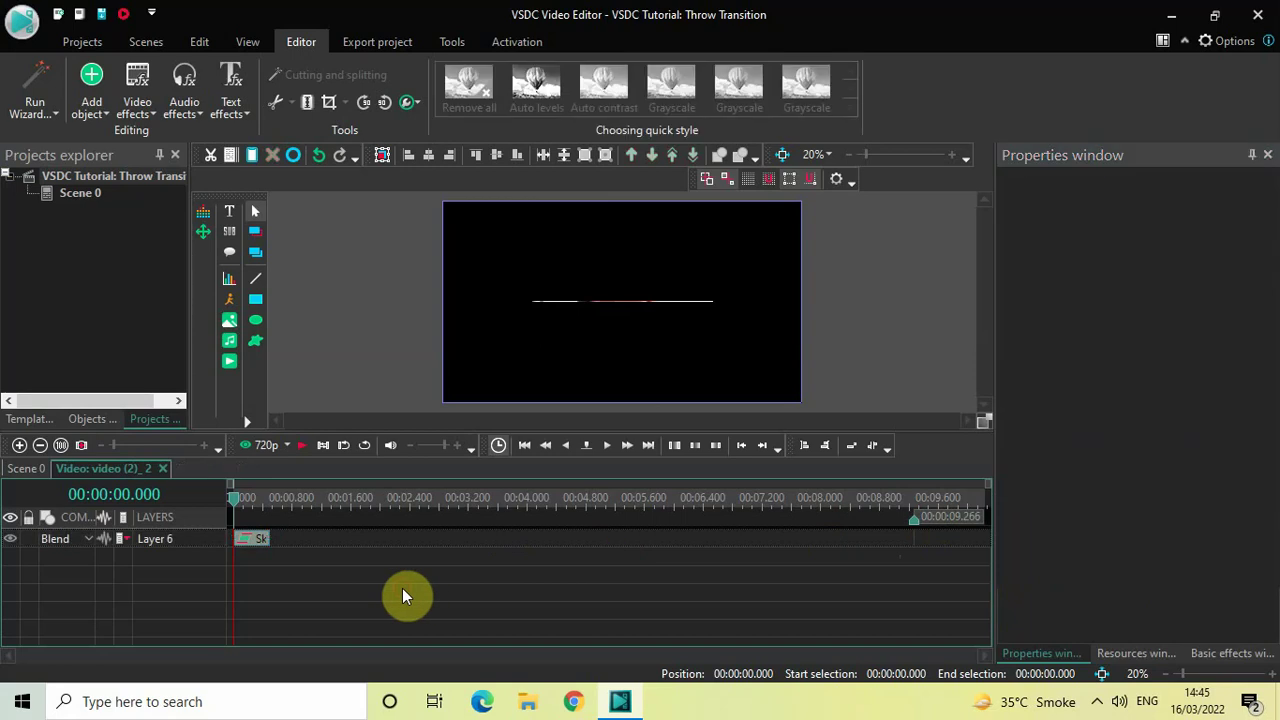
Add a Zoom effect to the beach clip with whole parent duration on a new layer
{"action": "left_click", "coordinate": [135, 102]}
{"action": "mouse_move", "coordinate": [200, 206]}
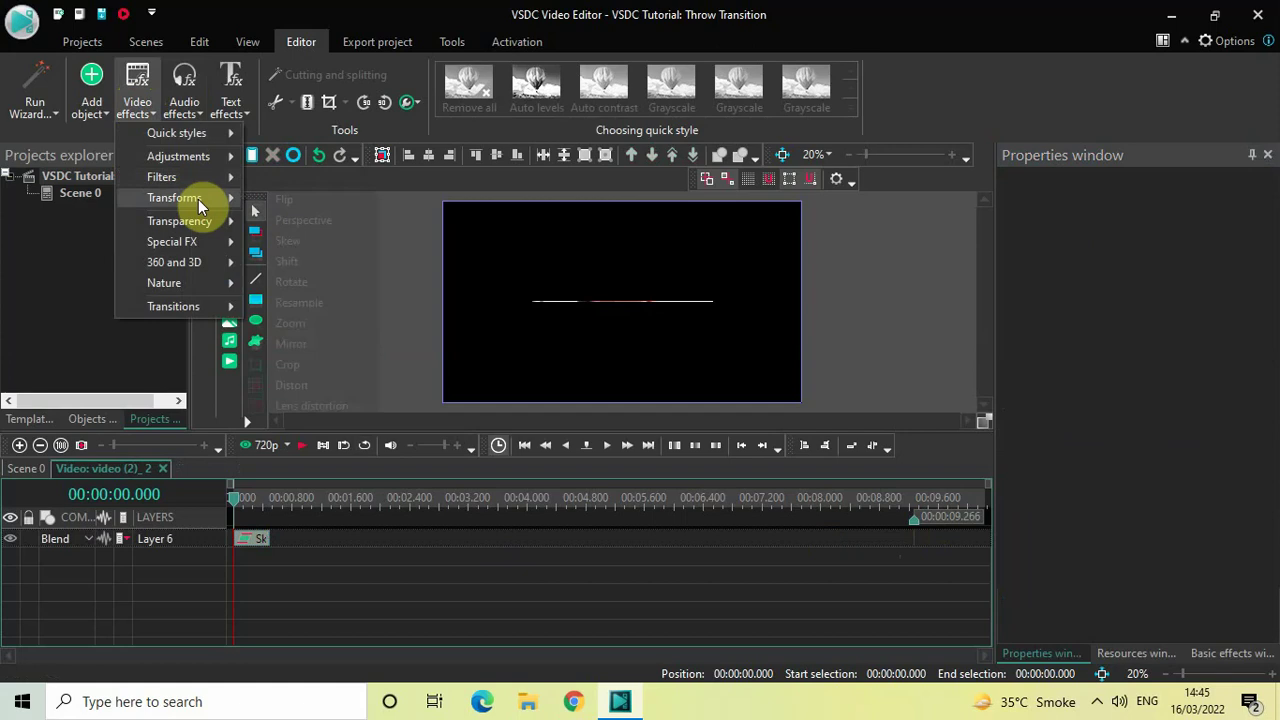
{"action": "left_click", "coordinate": [316, 326]}
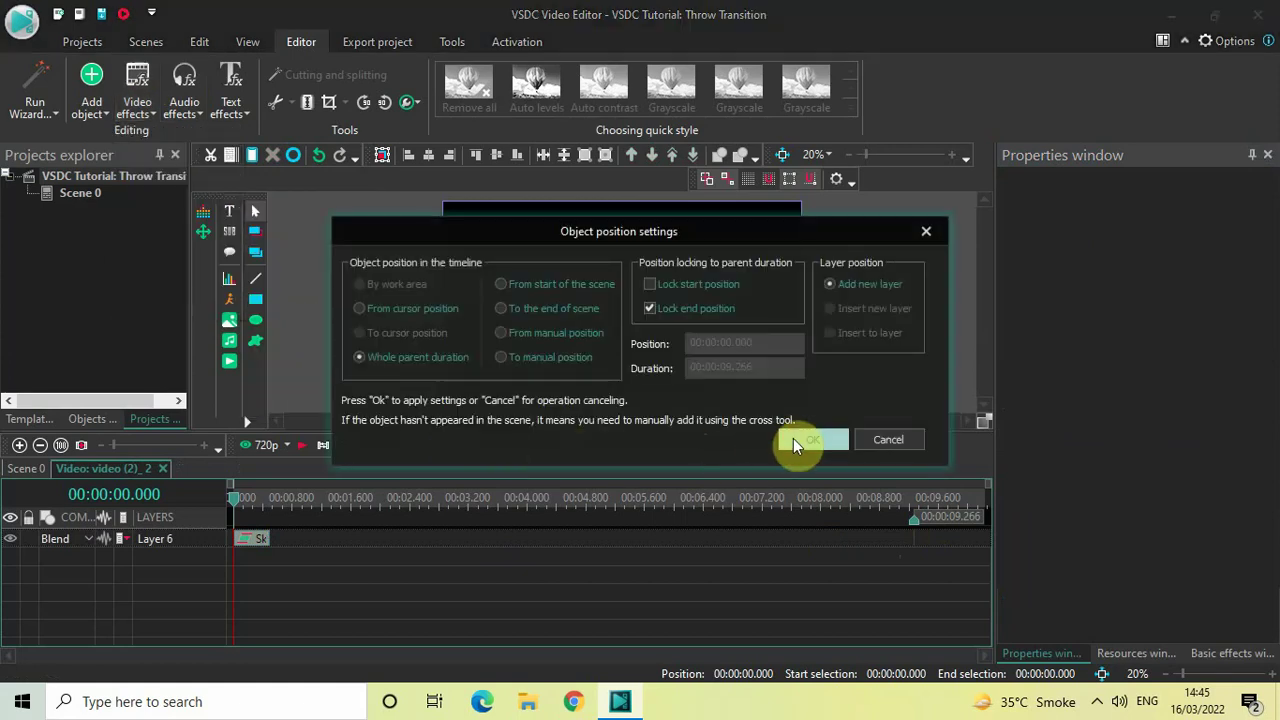
{"action": "left_click", "coordinate": [810, 440]}
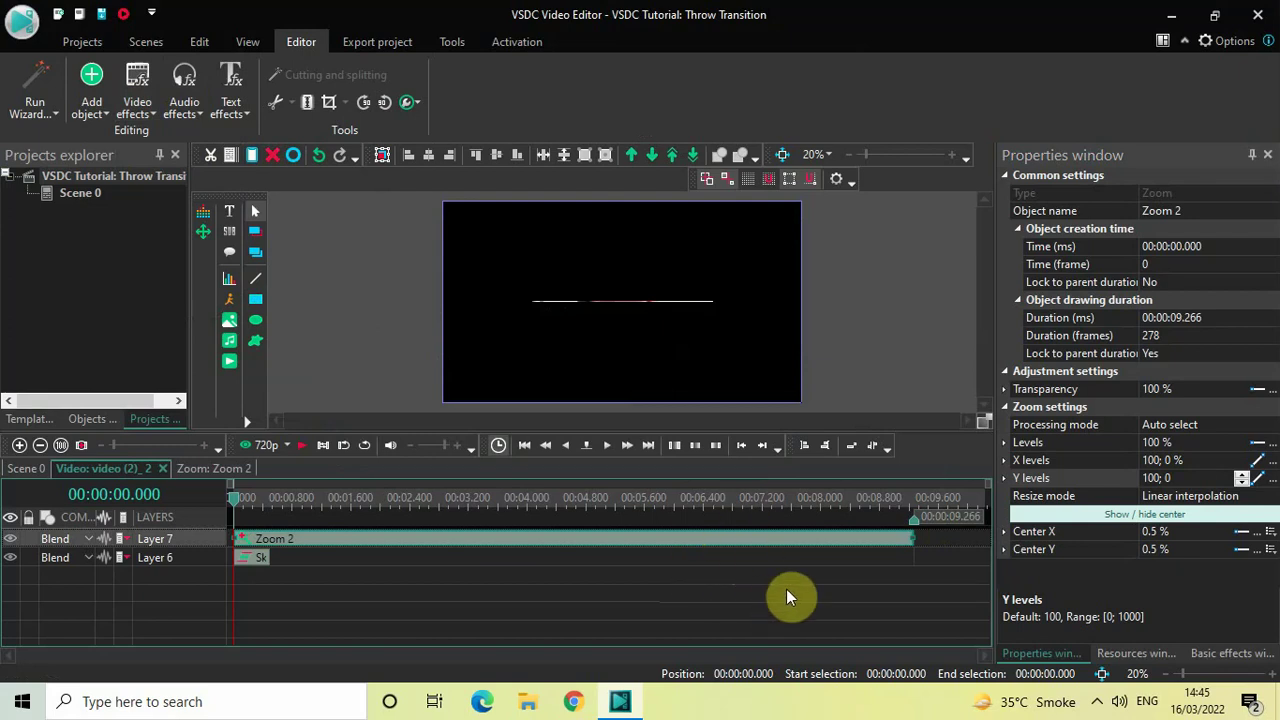
Set the duration of the beach clip's Zoom effect to 00:00:00.500
{"action": "left_click", "coordinate": [1085, 318]}
{"action": "left_click", "coordinate": [1232, 317]}
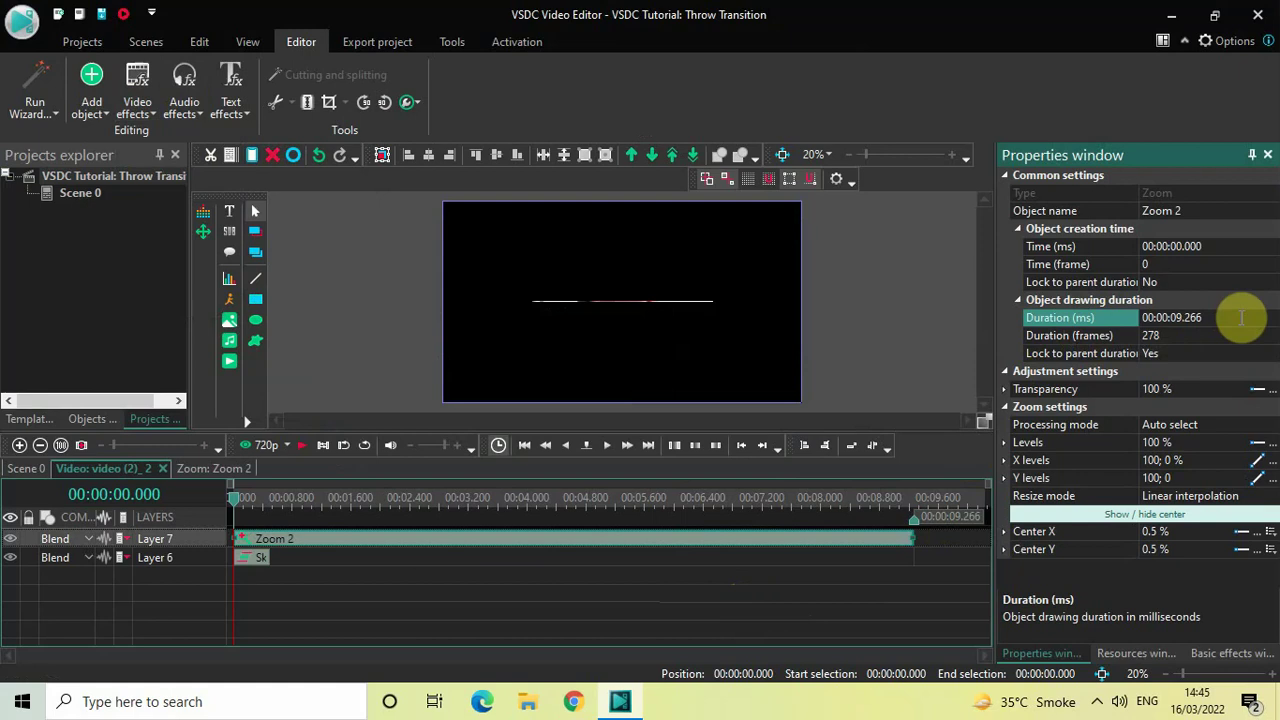
{"action": "key", "text": "BackSpace"}
{"action": "key", "text": "BackSpace"}
{"action": "key", "text": "BackSpace"}
{"action": "key", "text": "BackSpace"}
{"action": "type", "text": "0500"}
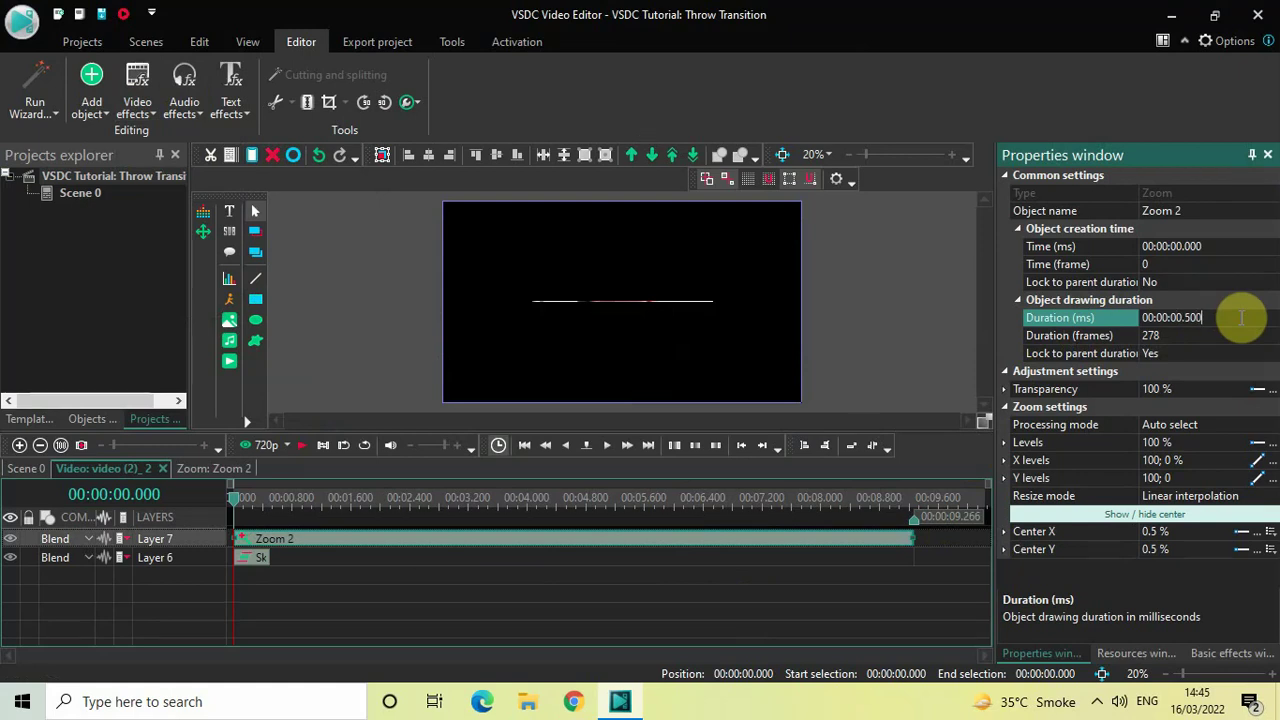
{"action": "key", "text": "Return"}
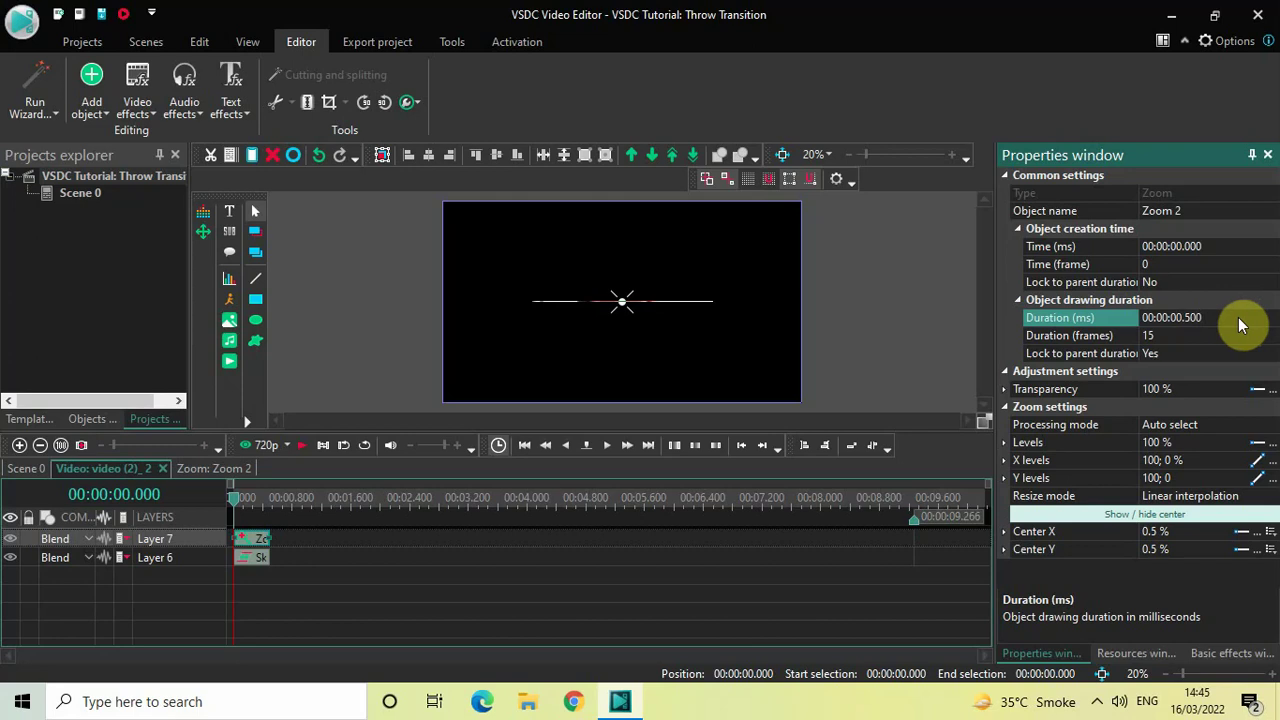
Set the X levels of the beach clip's Zoom effect to 0;100
{"action": "left_click", "coordinate": [1048, 445]}
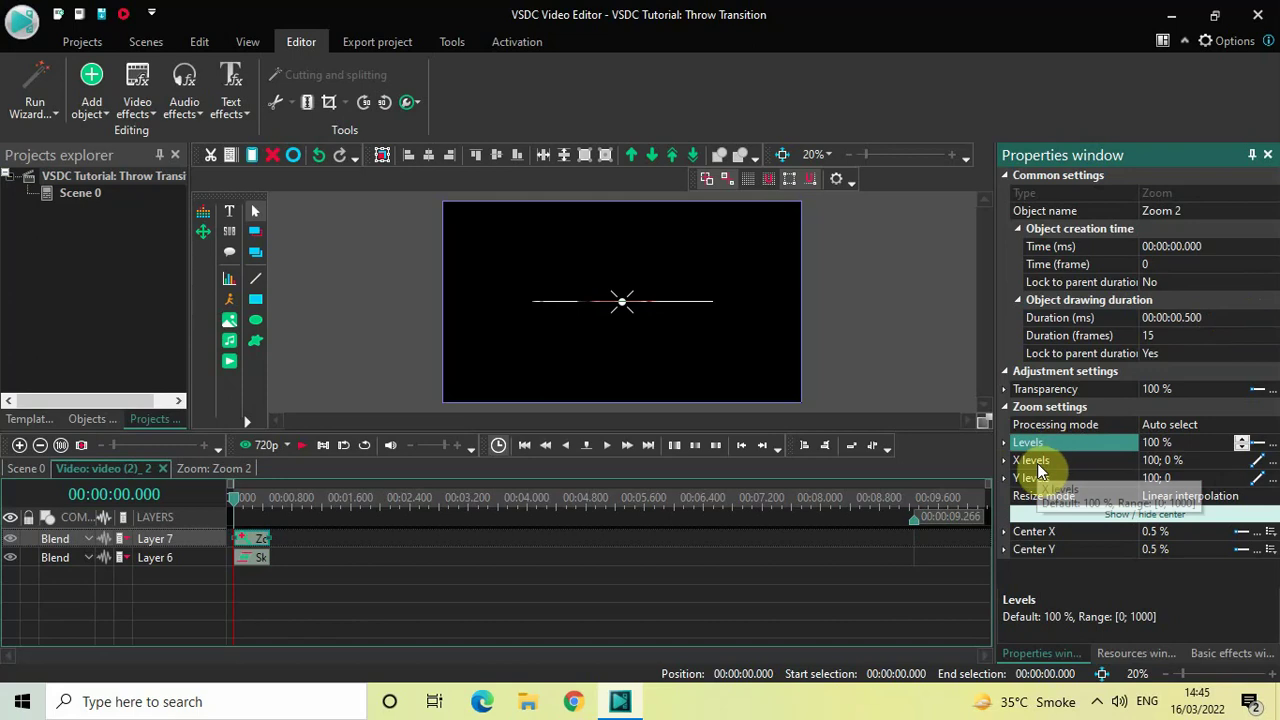
{"action": "left_click", "coordinate": [1037, 468]}
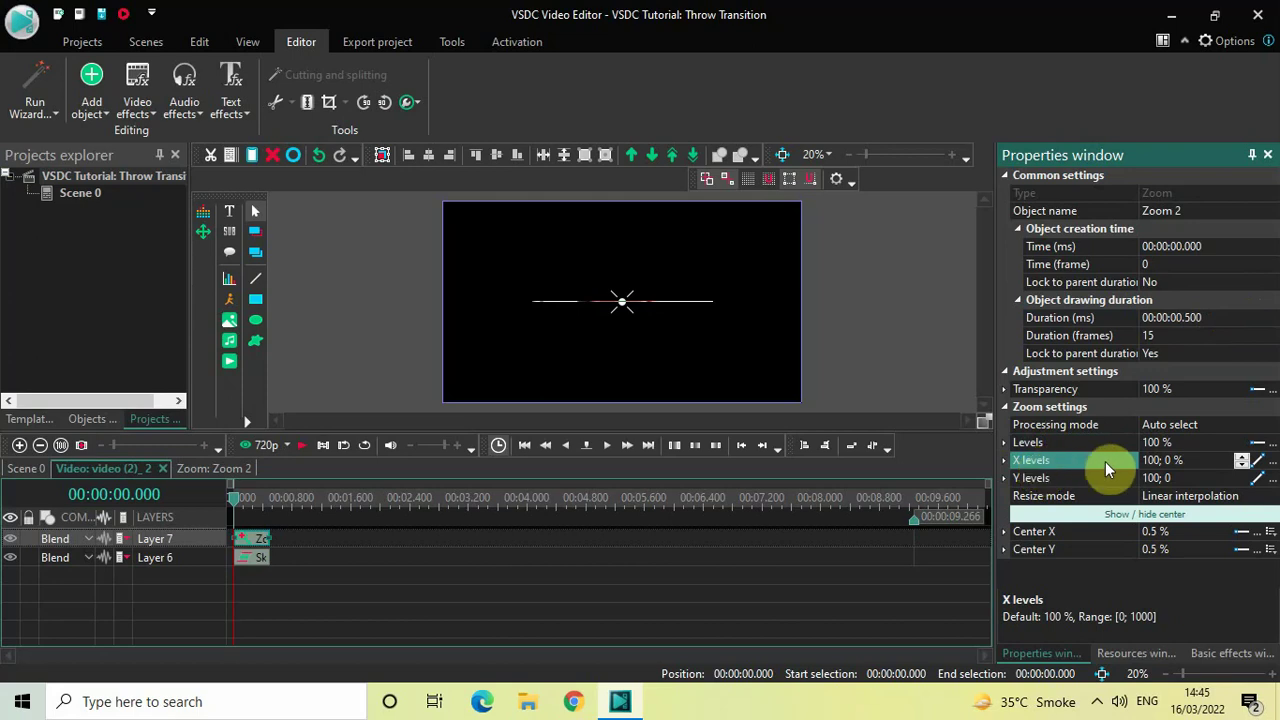
{"action": "left_click", "coordinate": [1196, 463]}
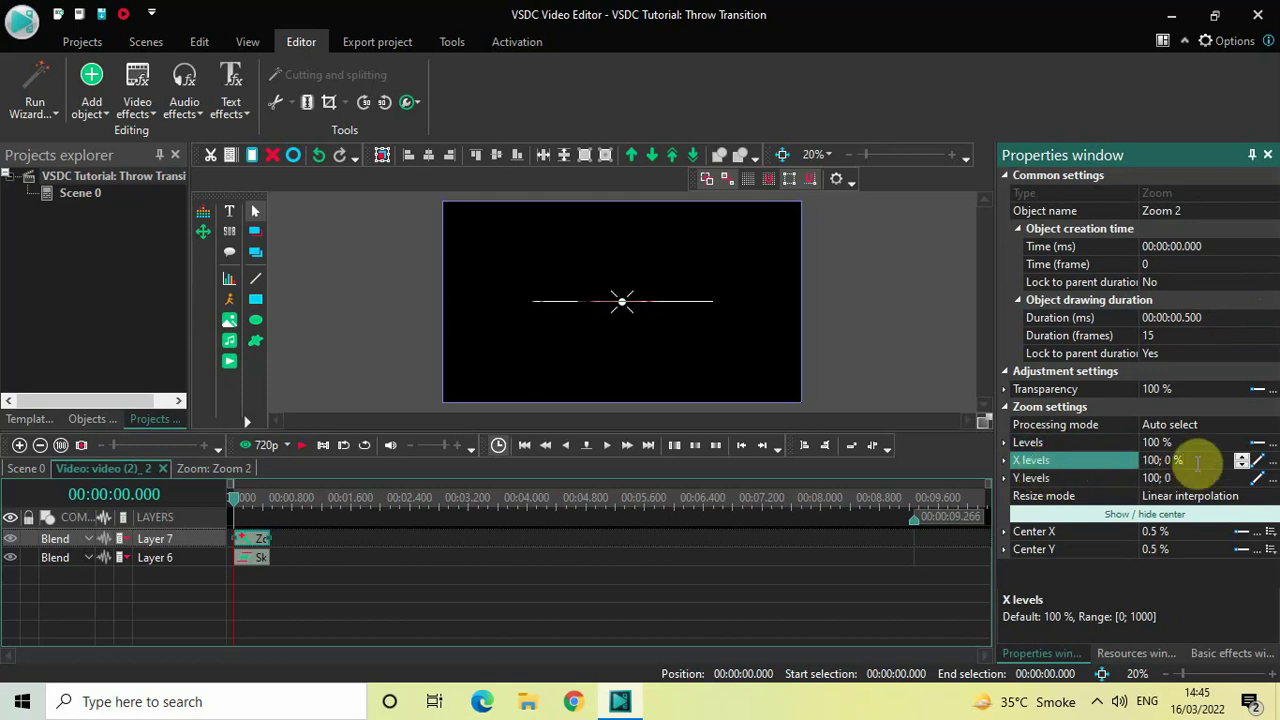
{"action": "key", "text": "ctrl+a"}
{"action": "key", "text": "BackSpace"}
{"action": "type", "text": "0;100"}
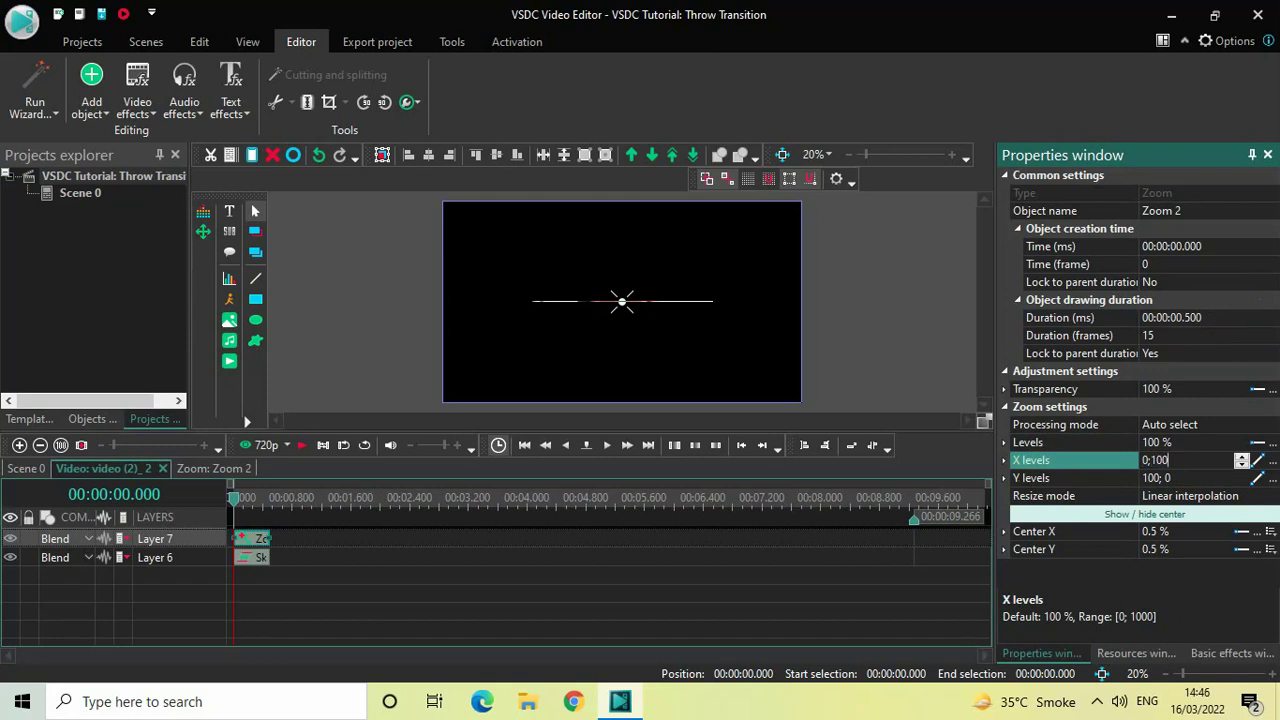
{"action": "key", "text": "Return"}
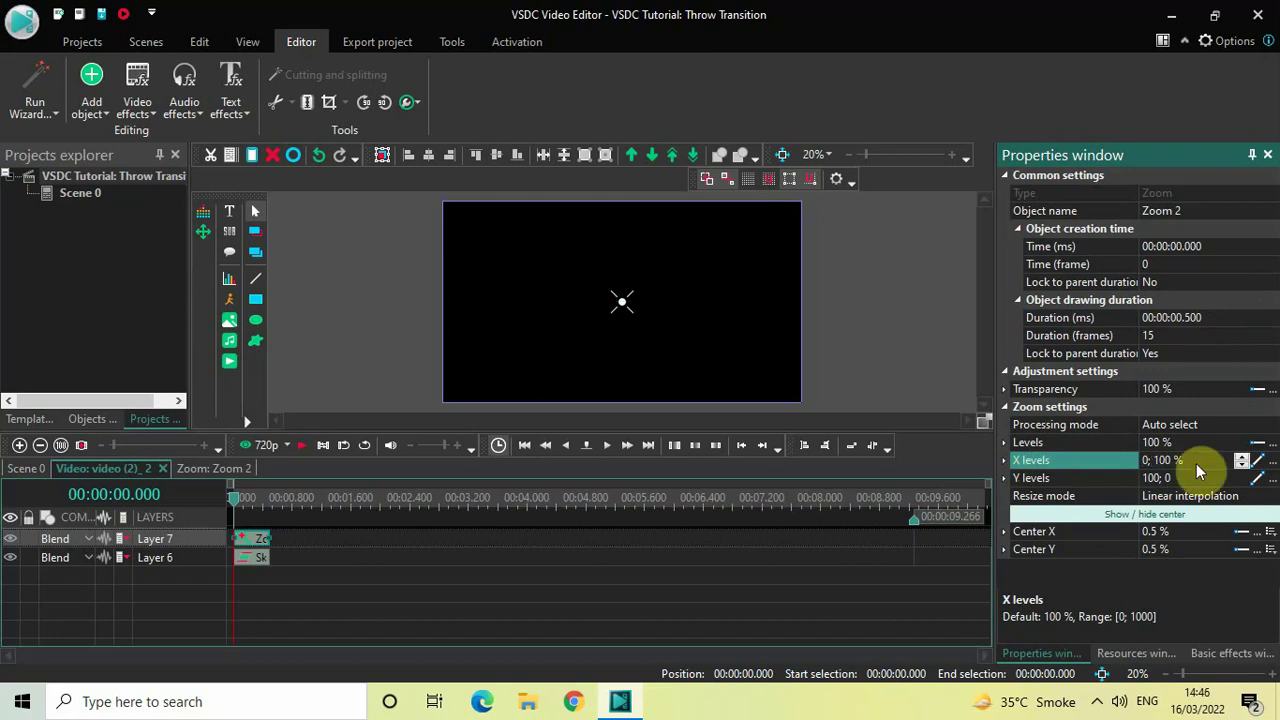
Set the Y levels of the beach clip's Zoom effect to 0;100
{"action": "left_click", "coordinate": [1032, 478]}
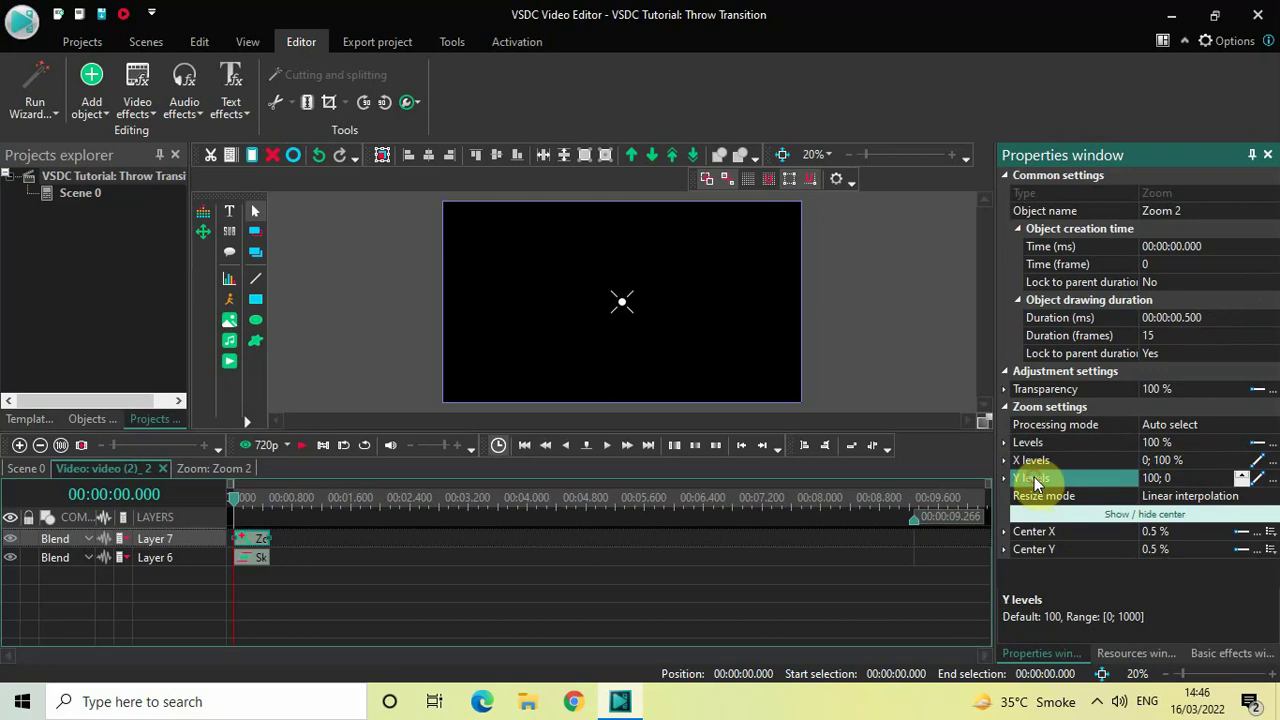
{"action": "left_click", "coordinate": [1197, 477]}
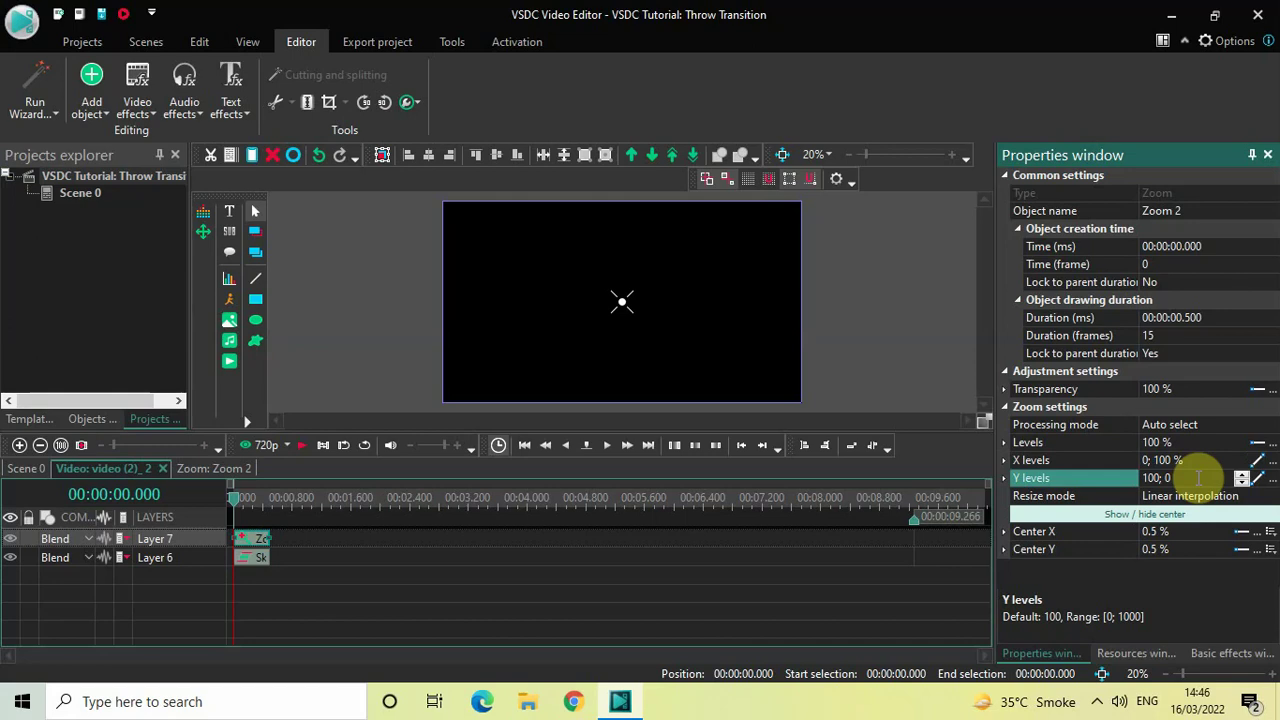
{"action": "double_click", "coordinate": [1197, 477]}
{"action": "key", "text": "BackSpace"}
{"action": "key", "text": "ctrl+a"}
{"action": "key", "text": "BackSpace"}
{"action": "type", "text": "0;100"}
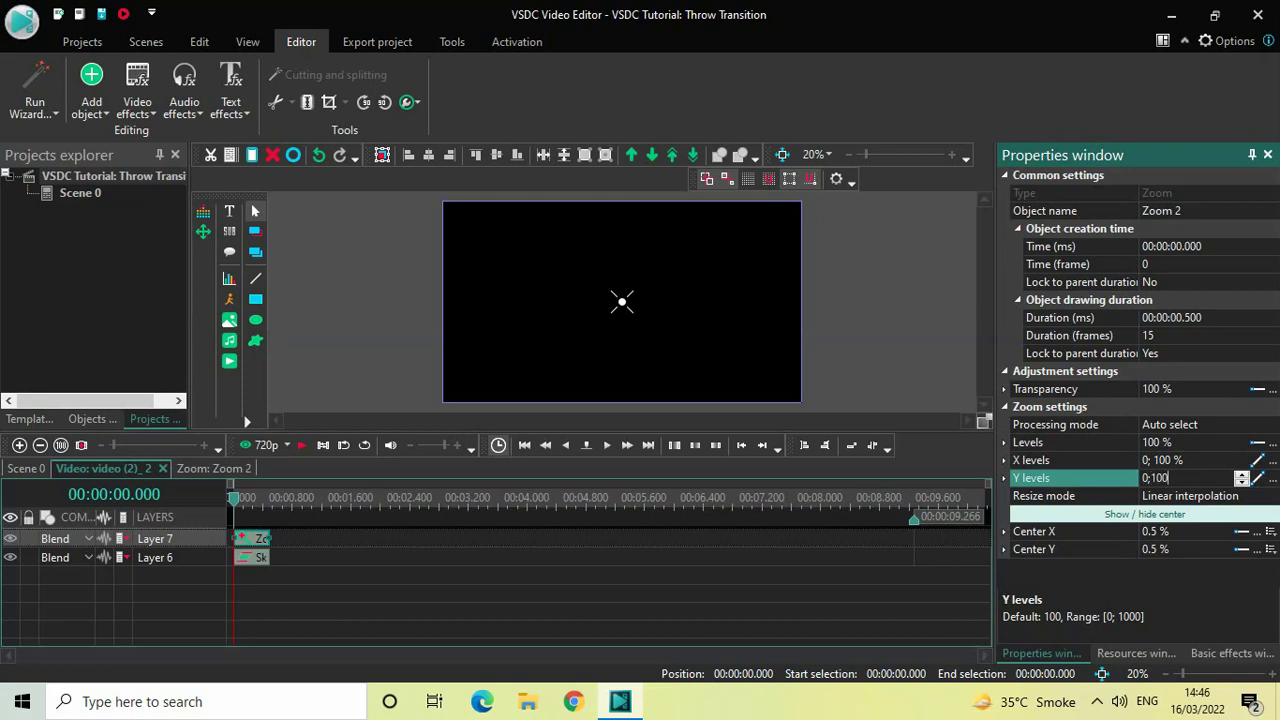
{"action": "left_click", "coordinate": [1088, 483]}
Add a Rotate effect spanning the whole beach clip on a new layer
{"action": "left_click", "coordinate": [143, 107]}
{"action": "mouse_move", "coordinate": [209, 196]}
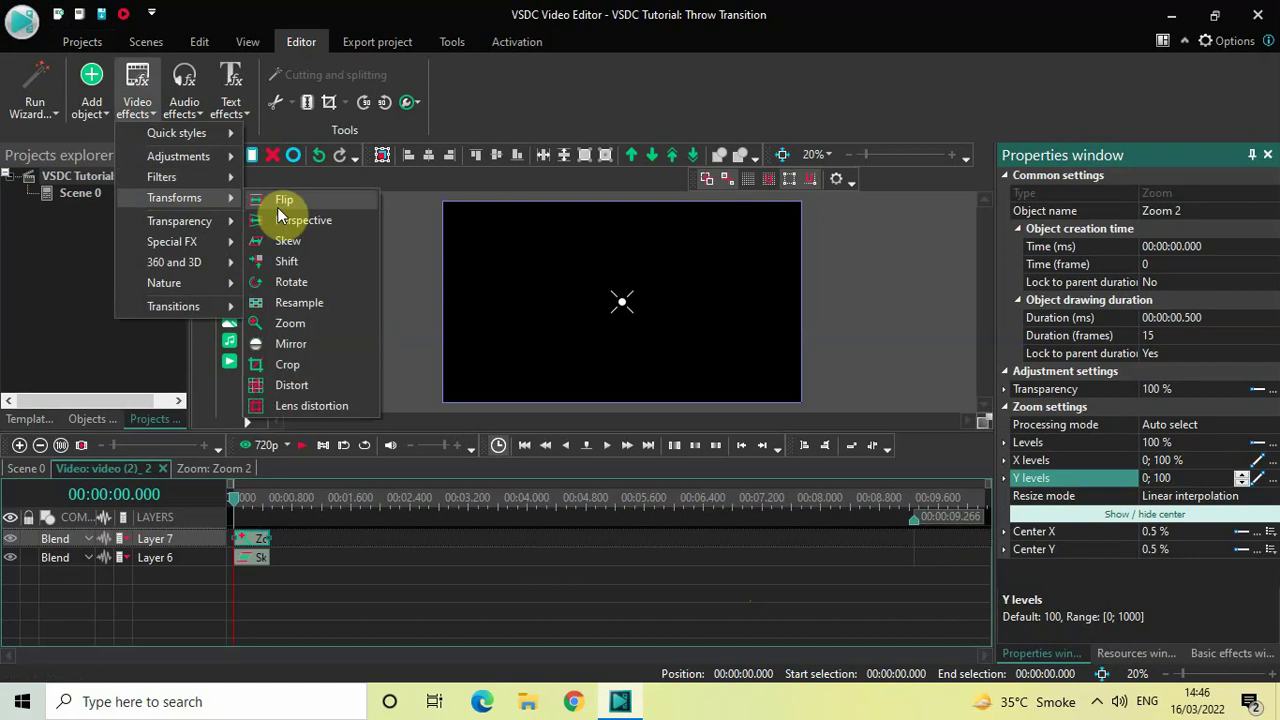
{"action": "left_click", "coordinate": [308, 286]}
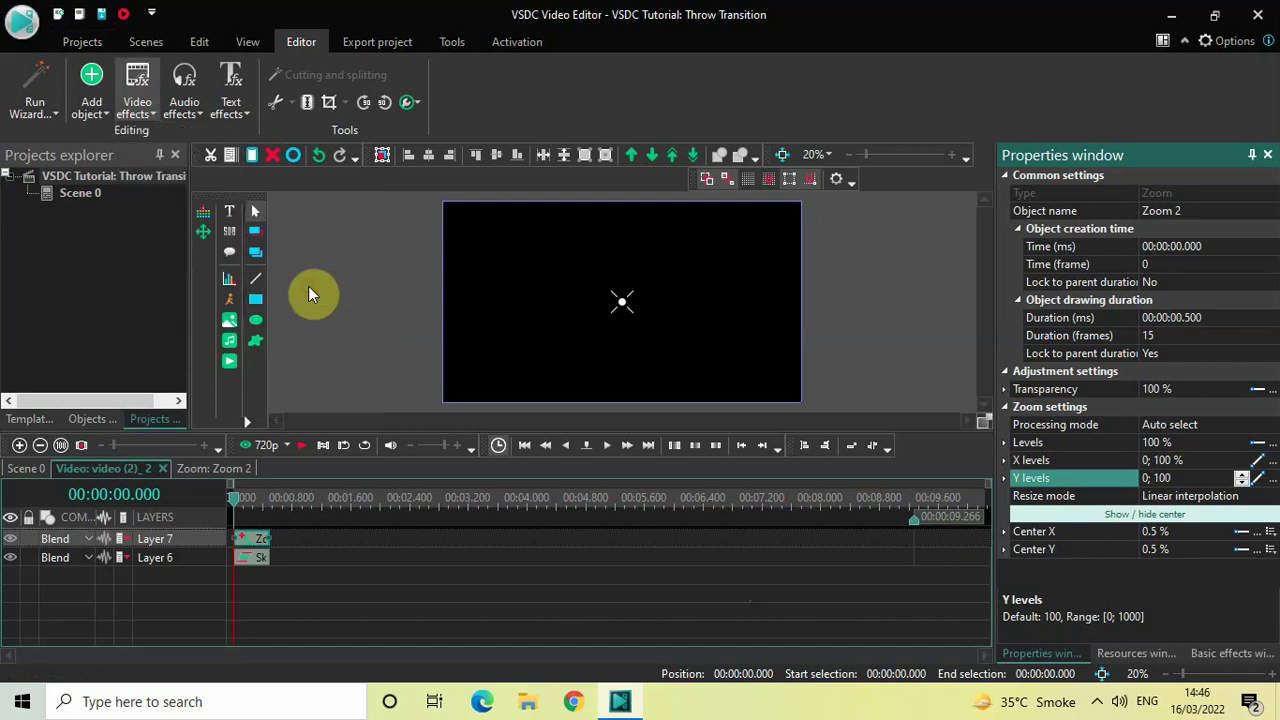
{"action": "left_click", "coordinate": [803, 437]}
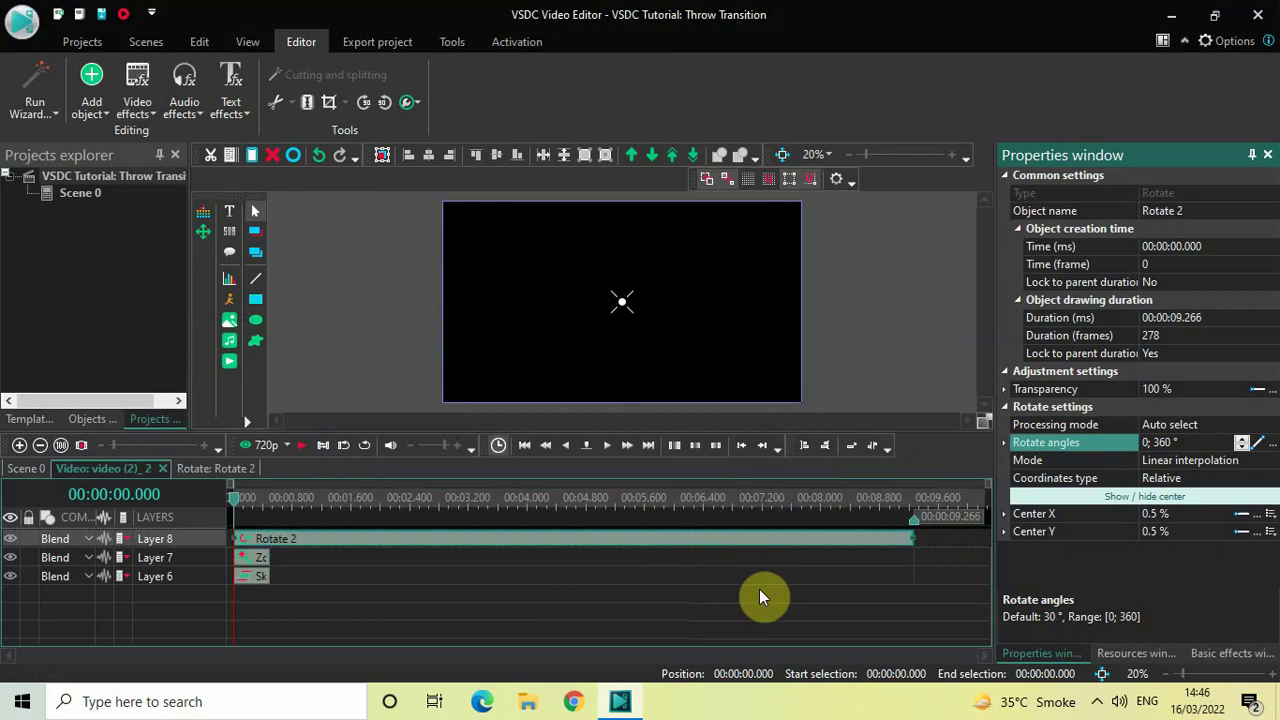
Set the duration of the beach clip's Rotate effect to 00:00:00.500
{"action": "left_click", "coordinate": [818, 588]}
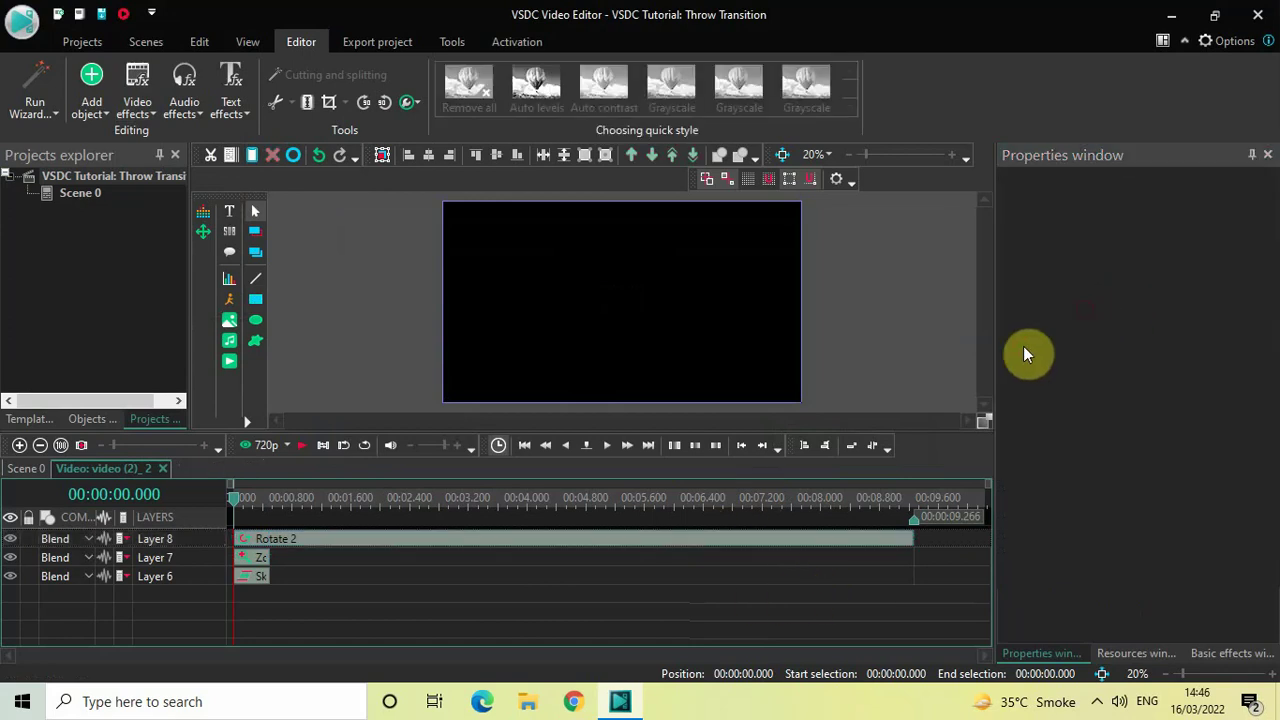
{"action": "left_click", "coordinate": [826, 542]}
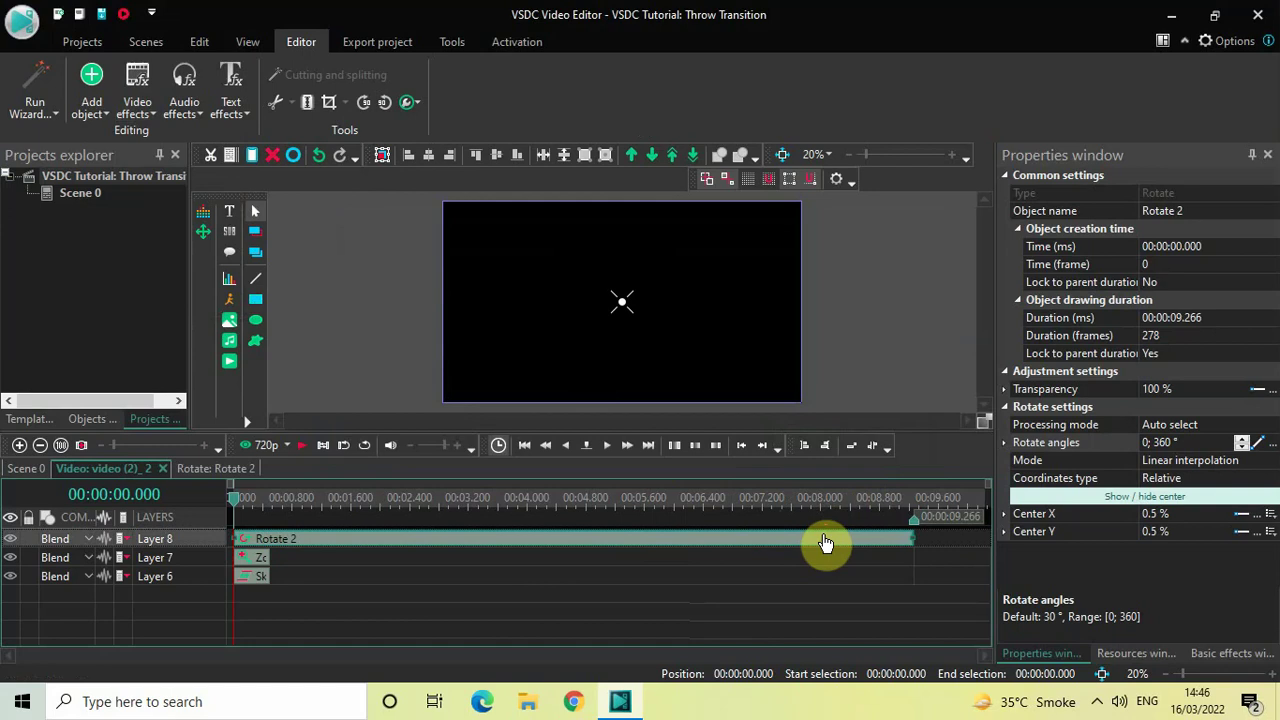
{"action": "left_click", "coordinate": [1068, 320]}
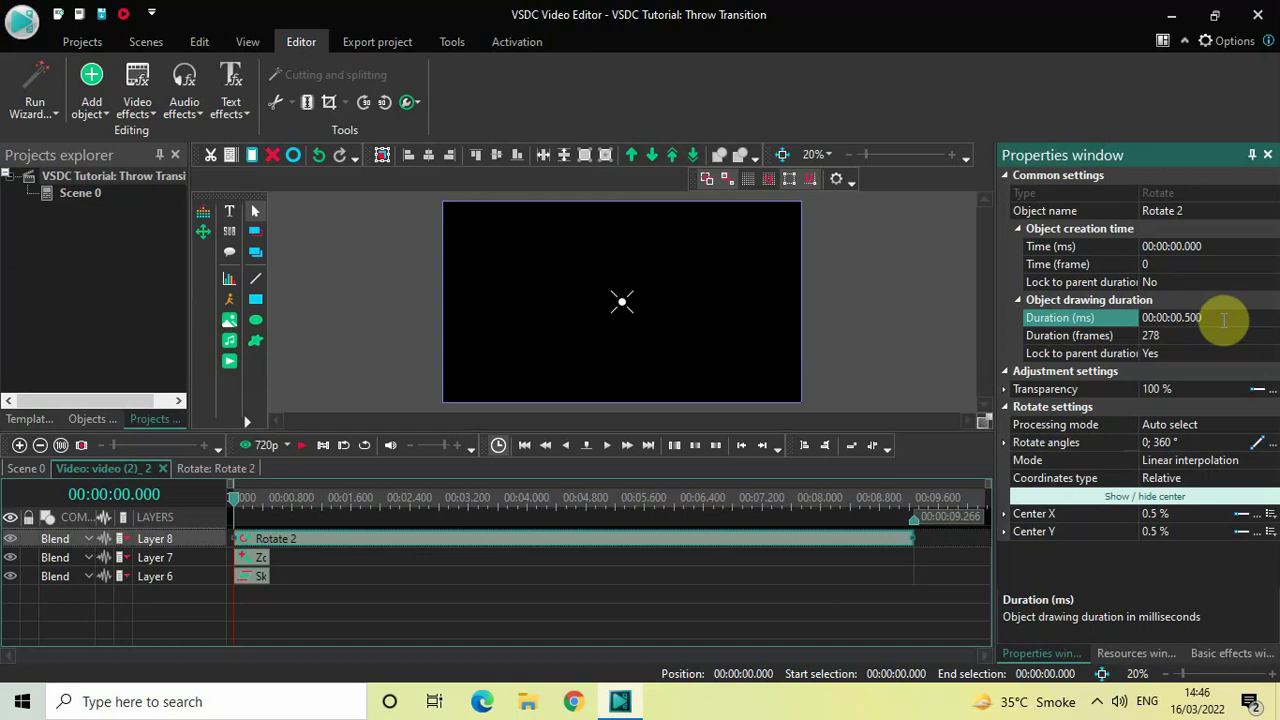
{"action": "key", "text": "Return"}
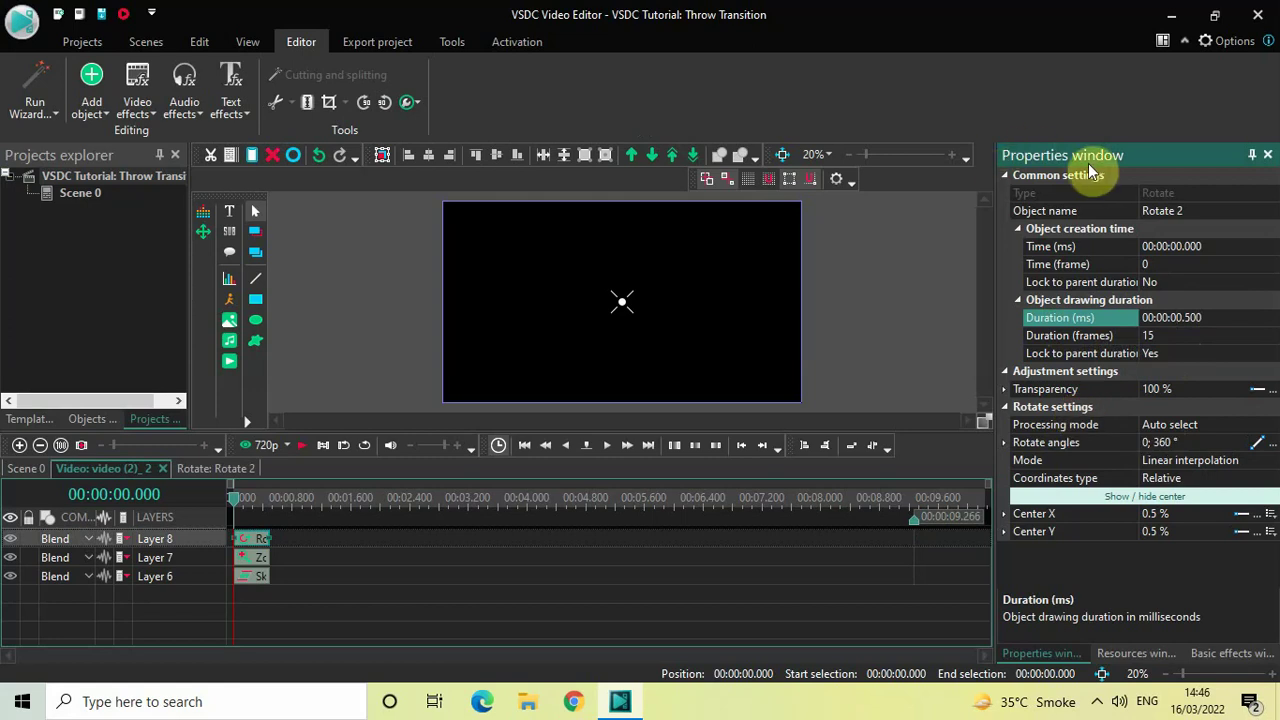
{"action": "left_click", "coordinate": [1041, 445]}
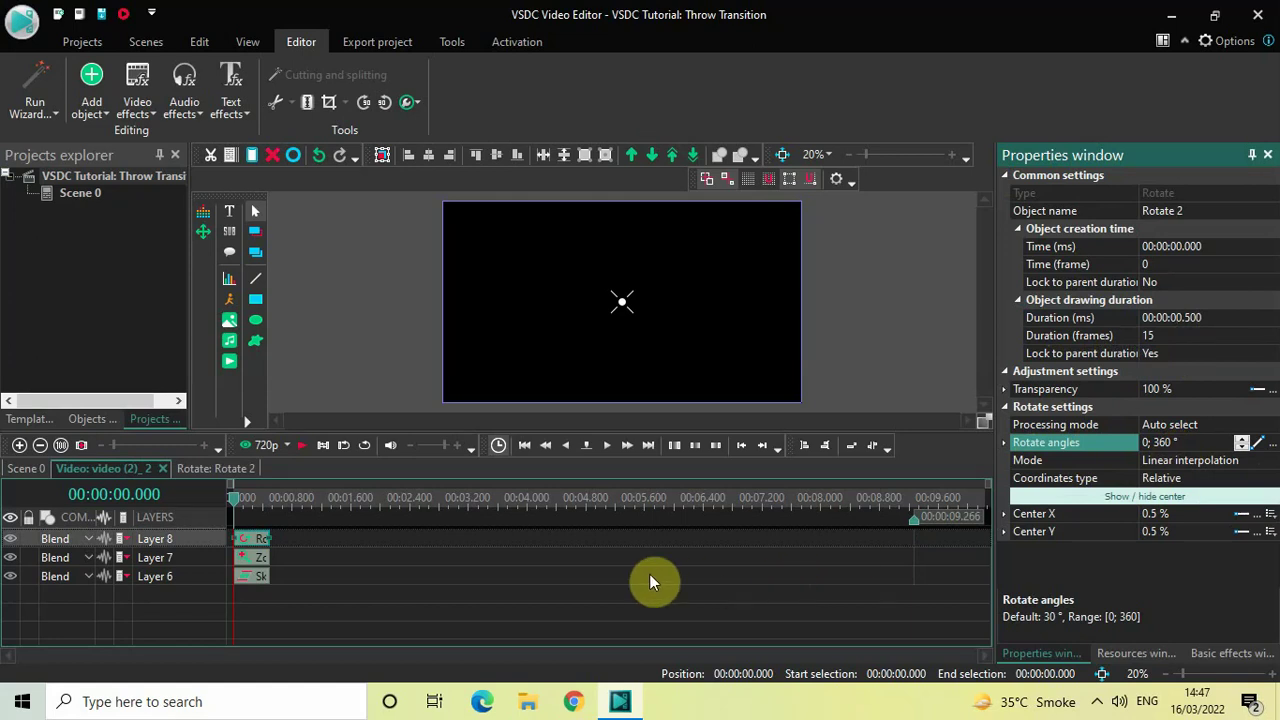
Return to Scene 0 and play back the junction between the car clip and the beach clip several times to review the transition
{"action": "left_click", "coordinate": [28, 469]}
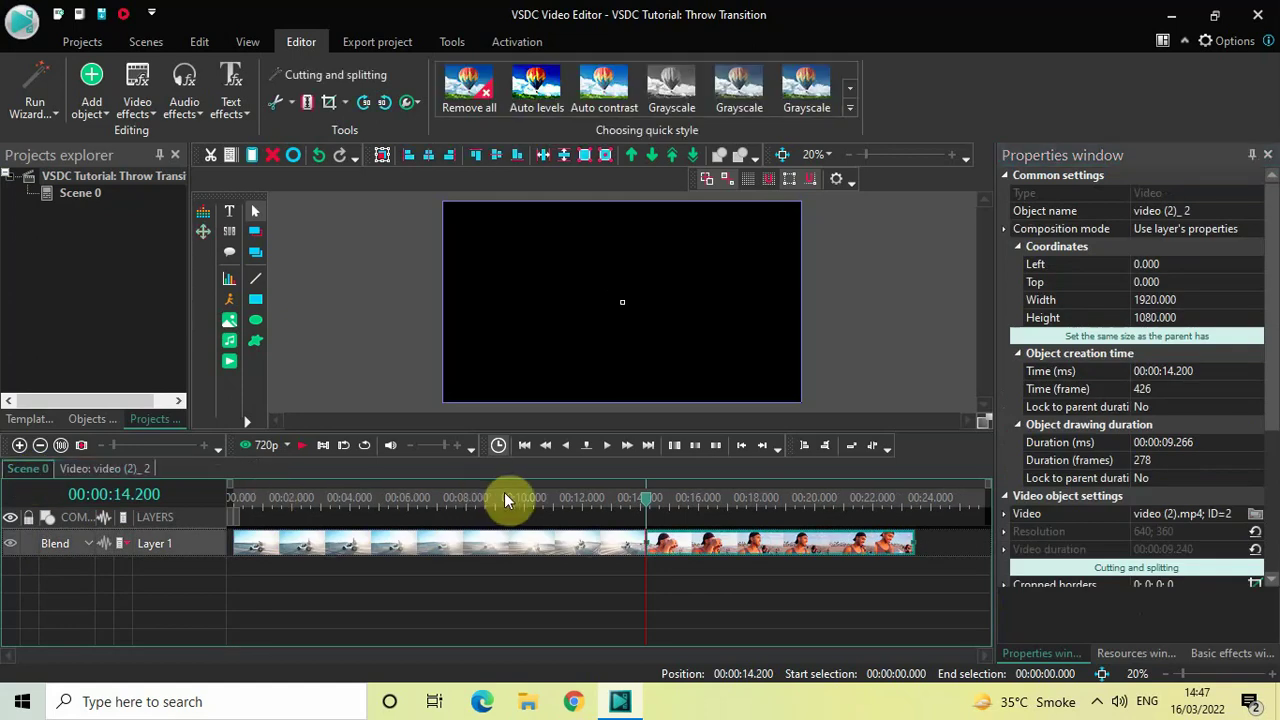
{"action": "left_click_drag", "start_coordinate": [511, 497], "coordinate": [481, 507]}
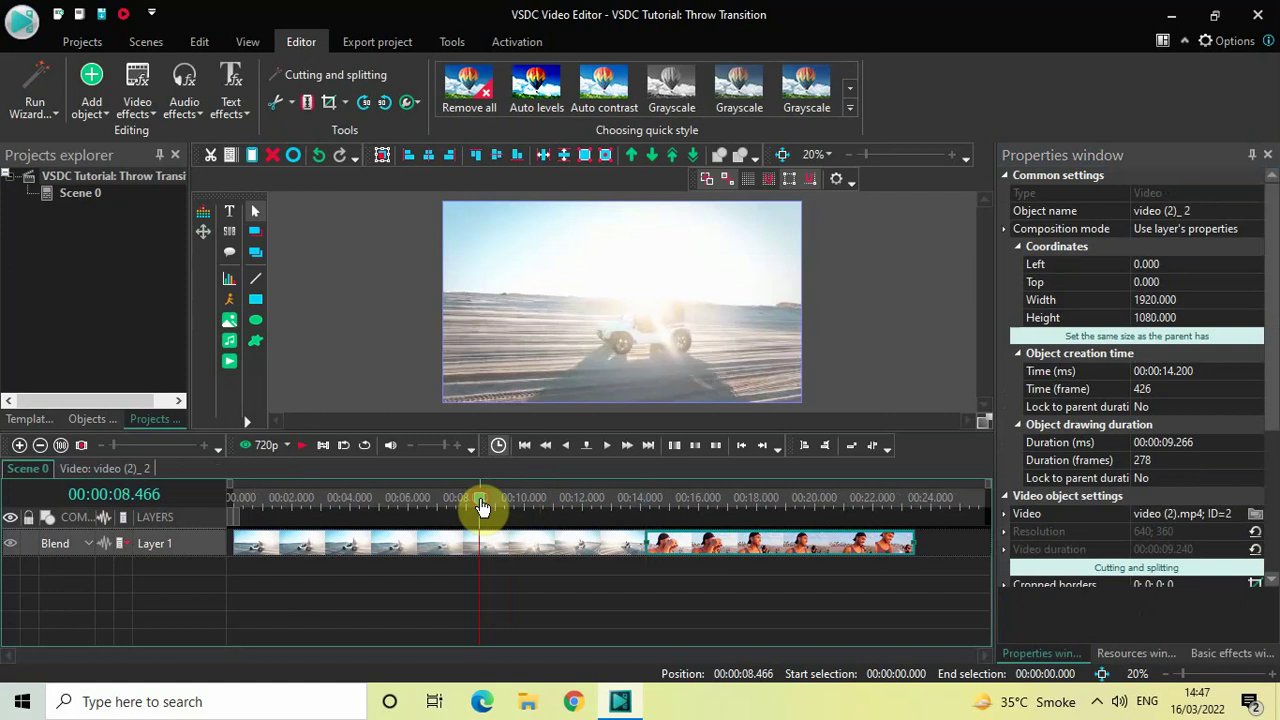
{"action": "key", "text": "space"}
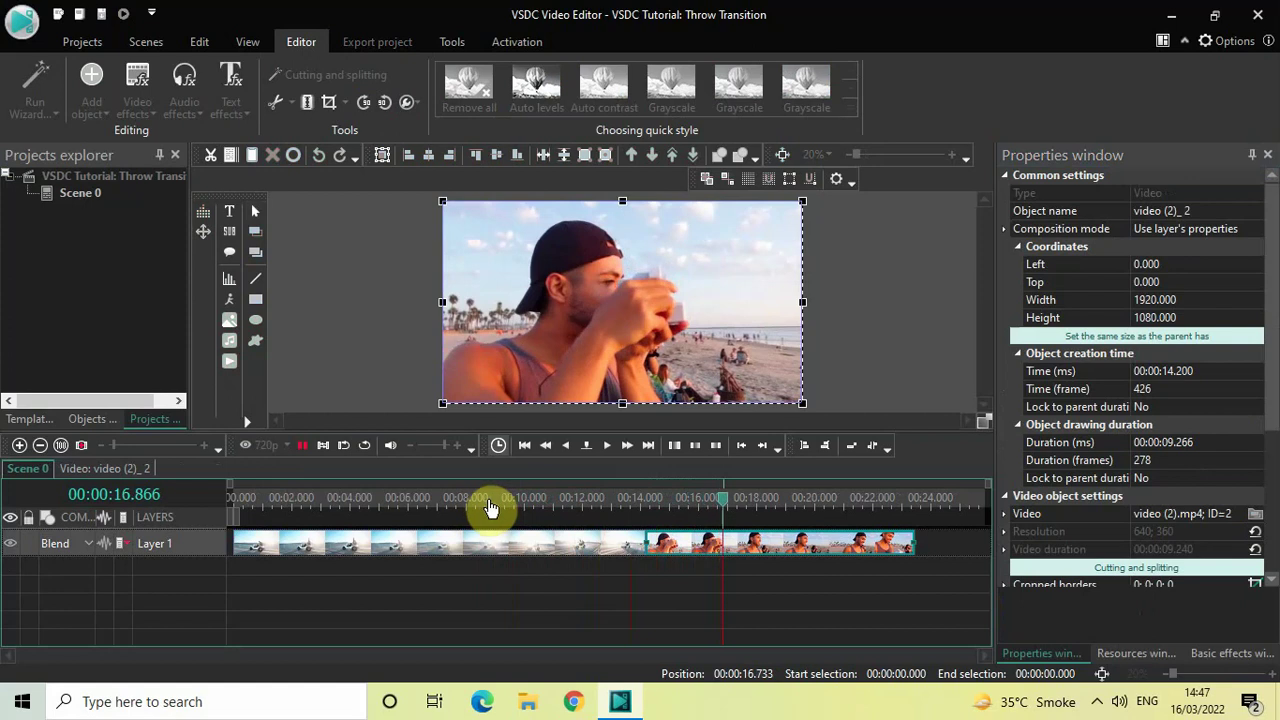
{"action": "left_click", "coordinate": [497, 505]}
{"action": "key", "text": "space"}
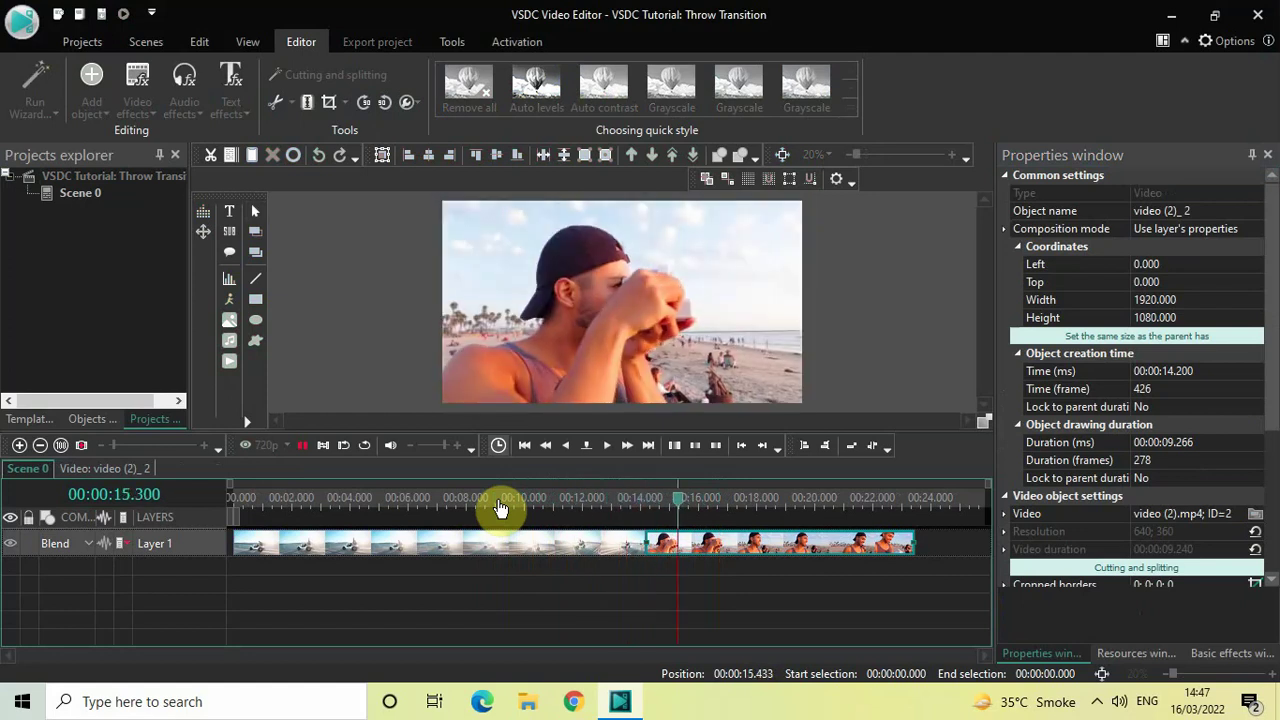
{"action": "key", "text": "space"}
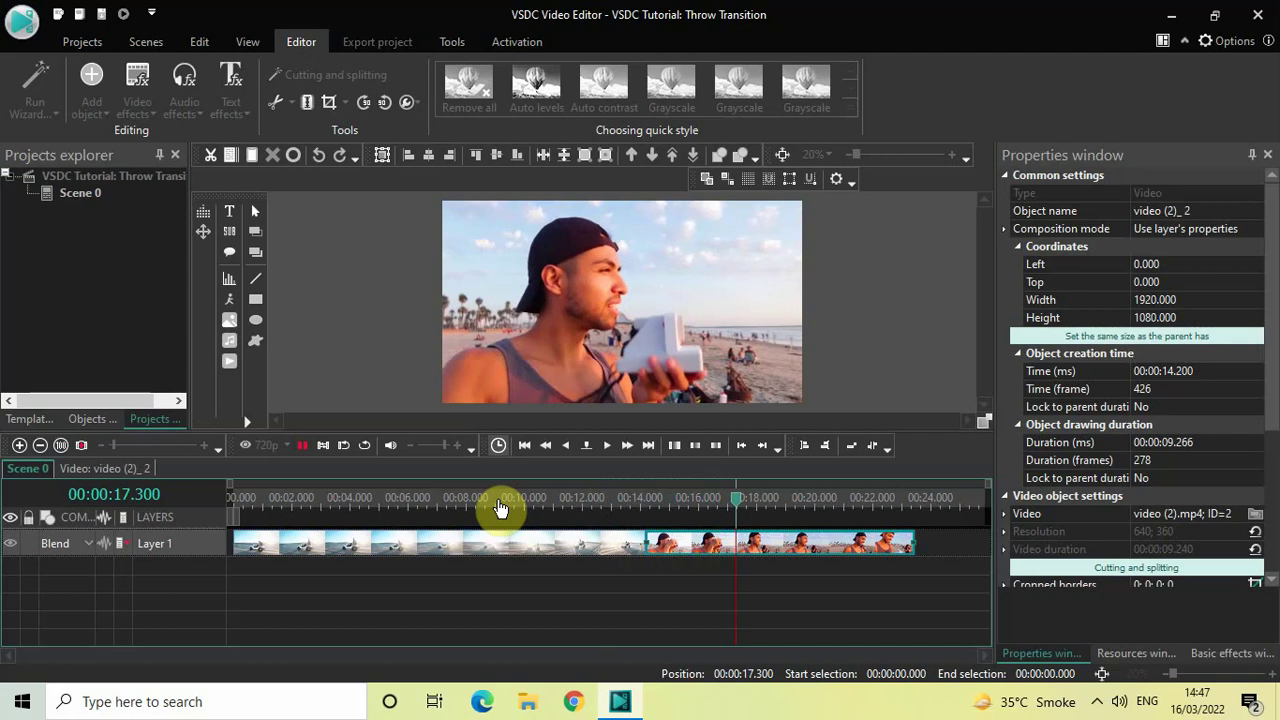
{"action": "left_click", "coordinate": [579, 503]}
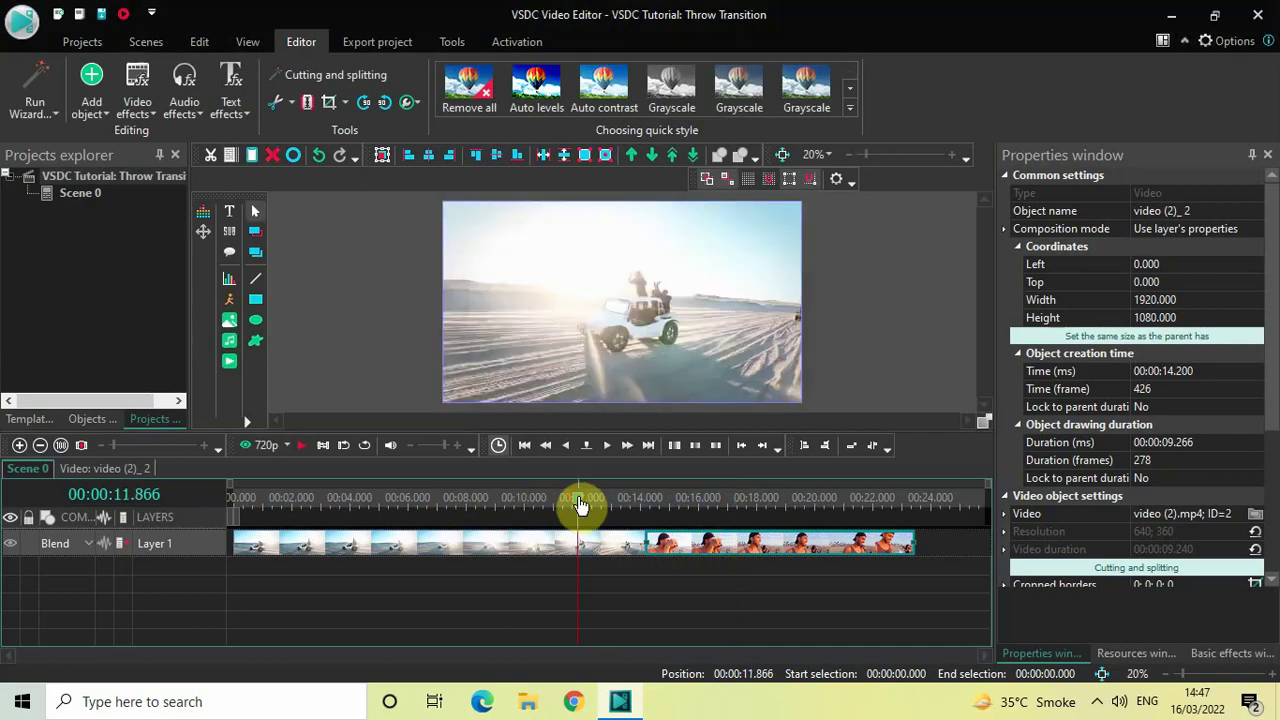
{"action": "key", "text": "space"}
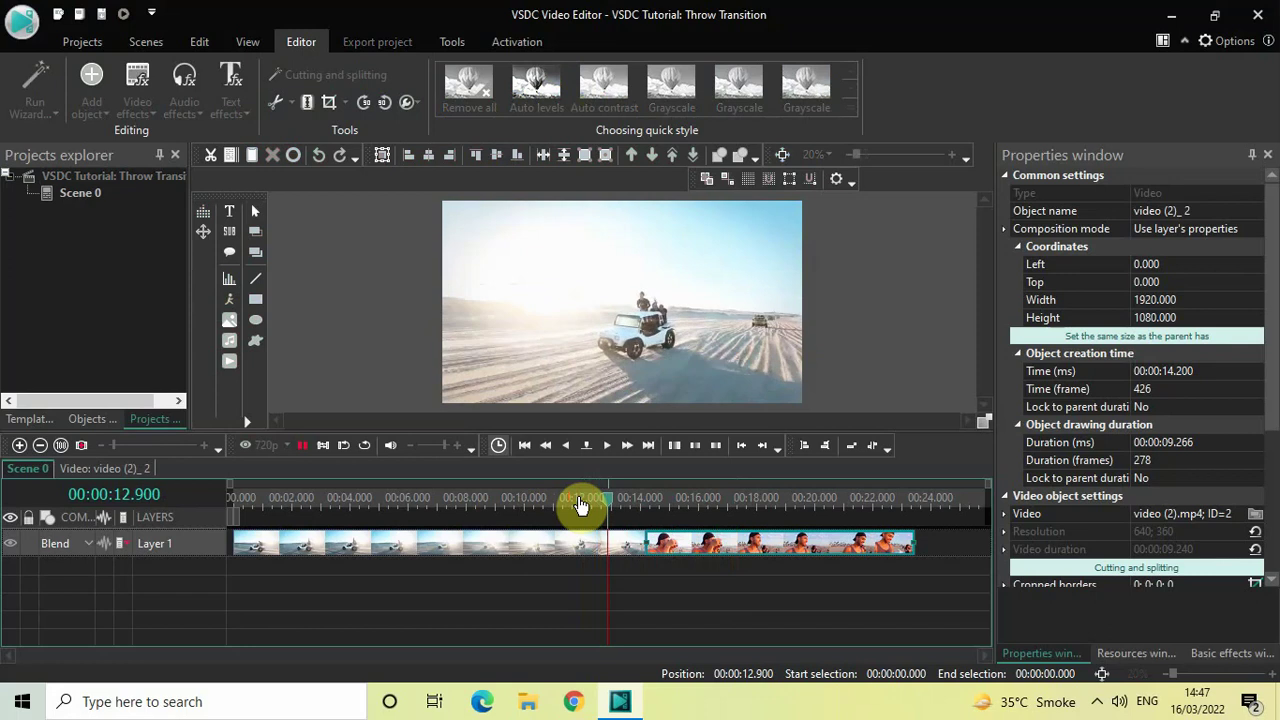
{"action": "key", "text": "space"}
{"action": "left_click", "coordinate": [612, 500]}
{"action": "key", "text": "space"}
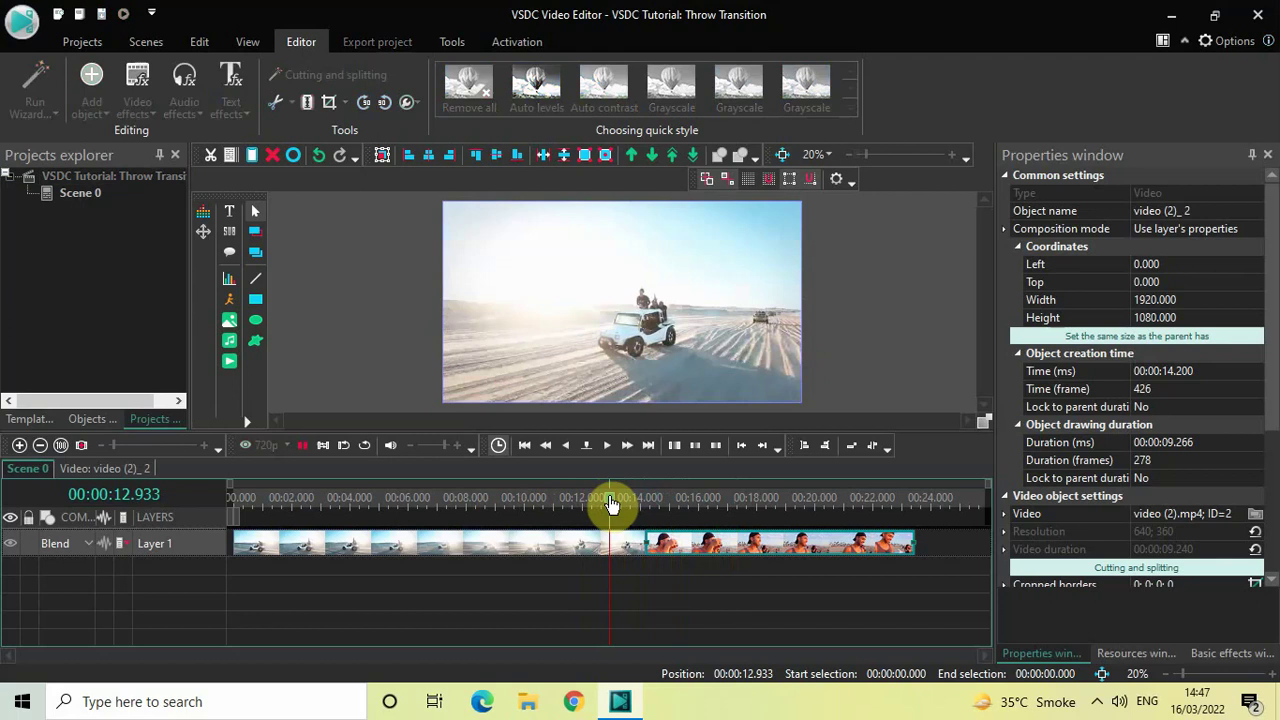